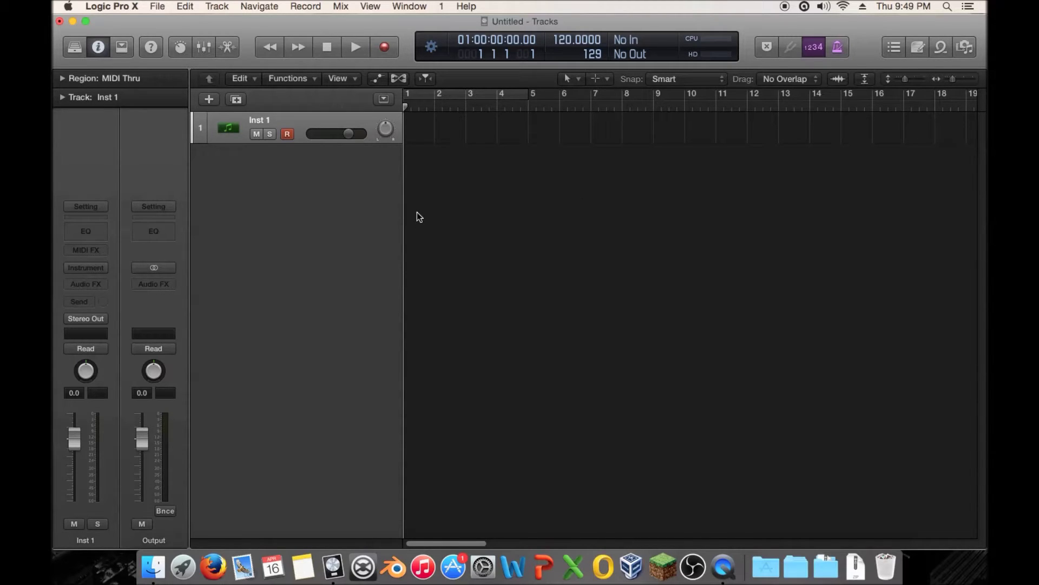
Insert a stereo ES2 synthesizer on the Inst 1 track
{"action": "left_click", "coordinate": [103, 266]}
{"action": "mouse_move", "coordinate": [144, 347]}
{"action": "left_click", "coordinate": [237, 351]}
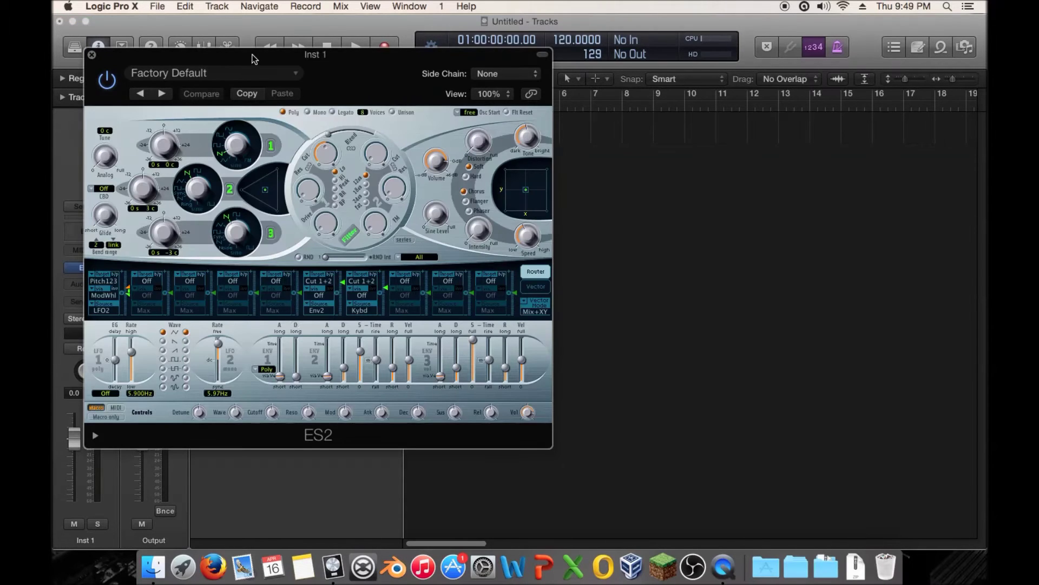
Load the Tutorial Settings preset Analog Saw Init into the ES2
{"action": "left_click_drag", "start_coordinate": [251, 57], "coordinate": [491, 60]}
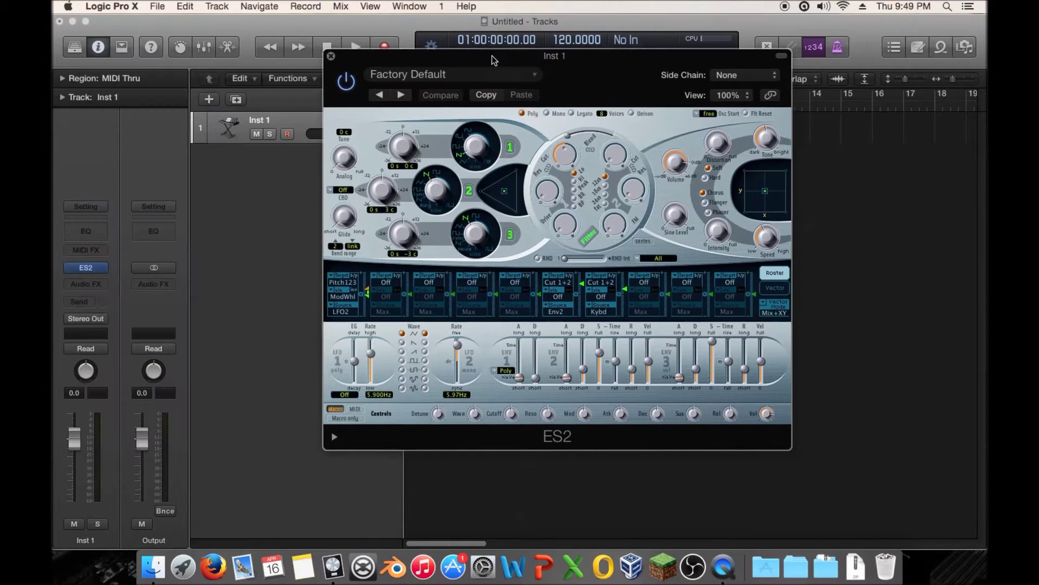
{"action": "left_click", "coordinate": [477, 75]}
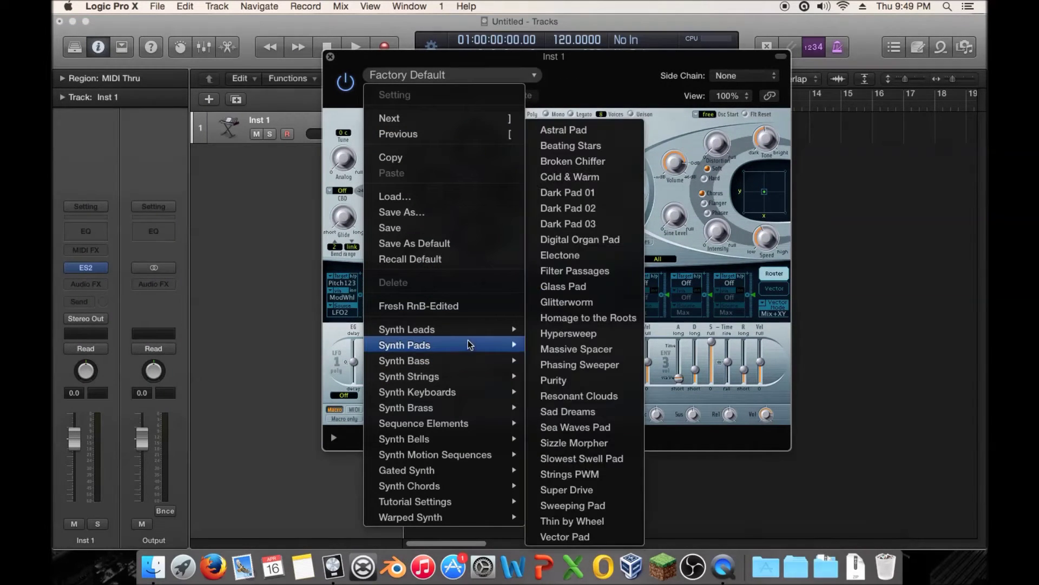
{"action": "mouse_move", "coordinate": [466, 331]}
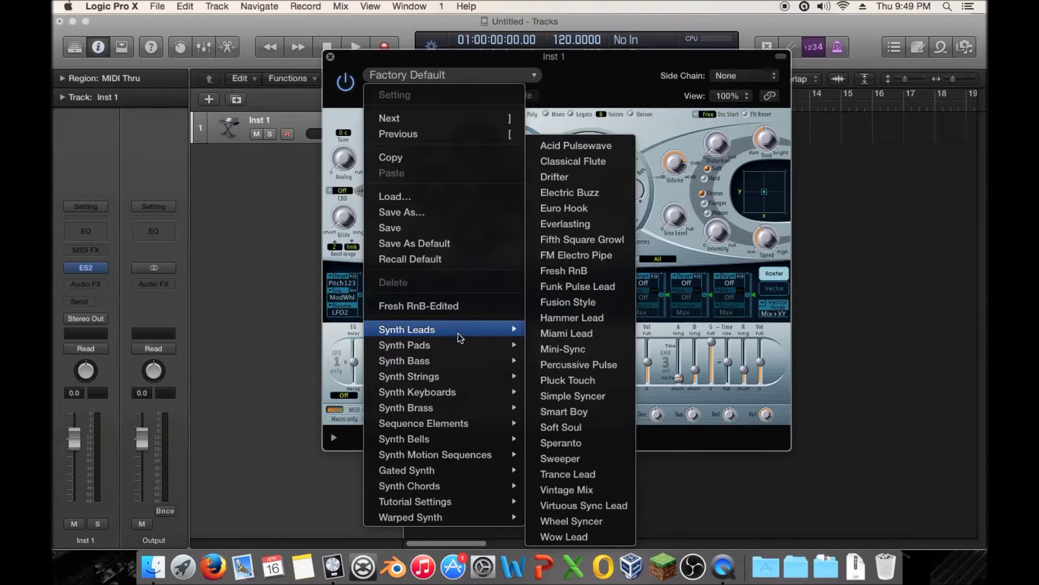
{"action": "mouse_move", "coordinate": [466, 389]}
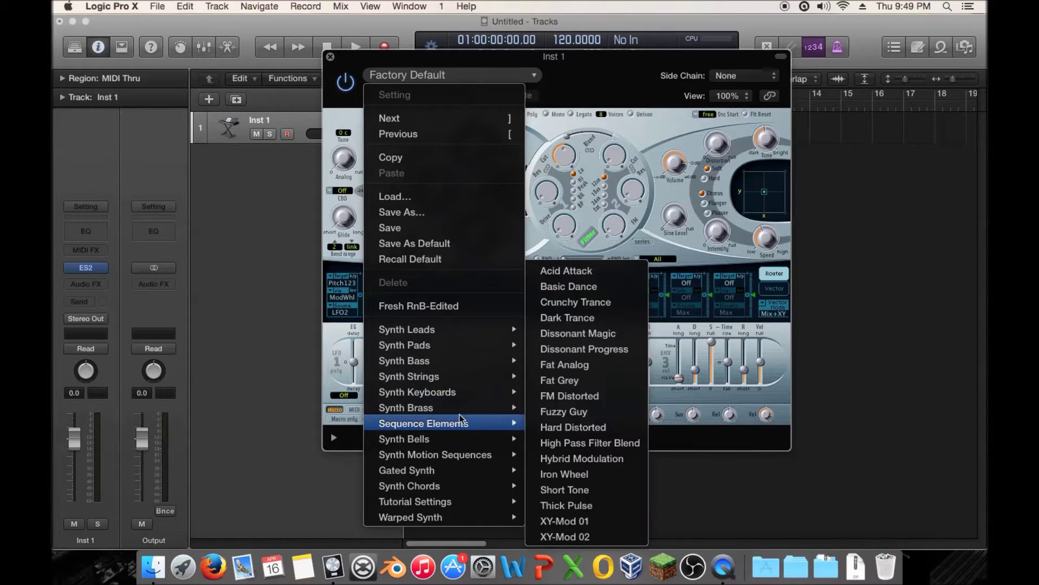
{"action": "mouse_move", "coordinate": [462, 522]}
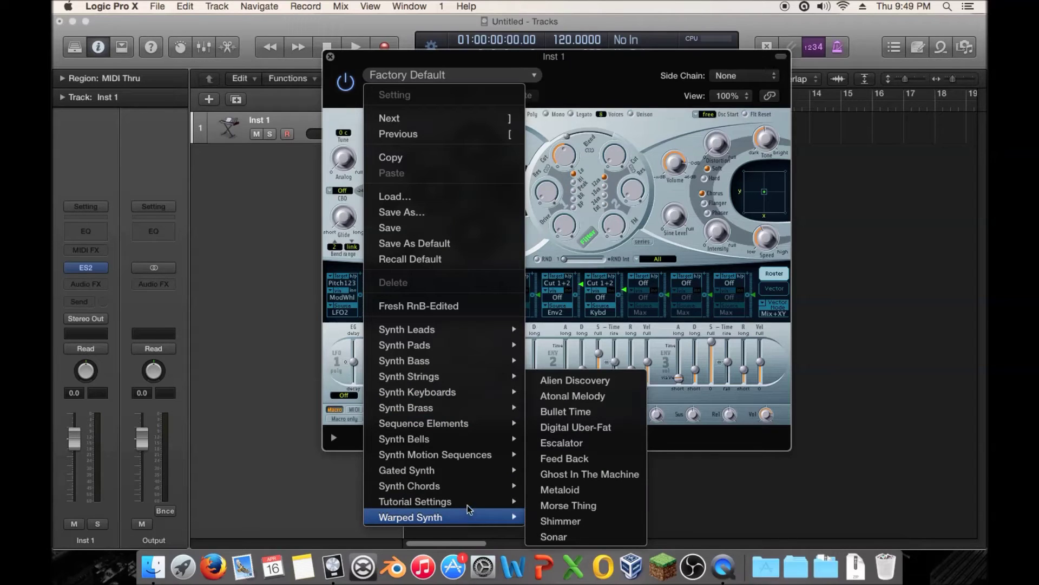
{"action": "mouse_move", "coordinate": [476, 501]}
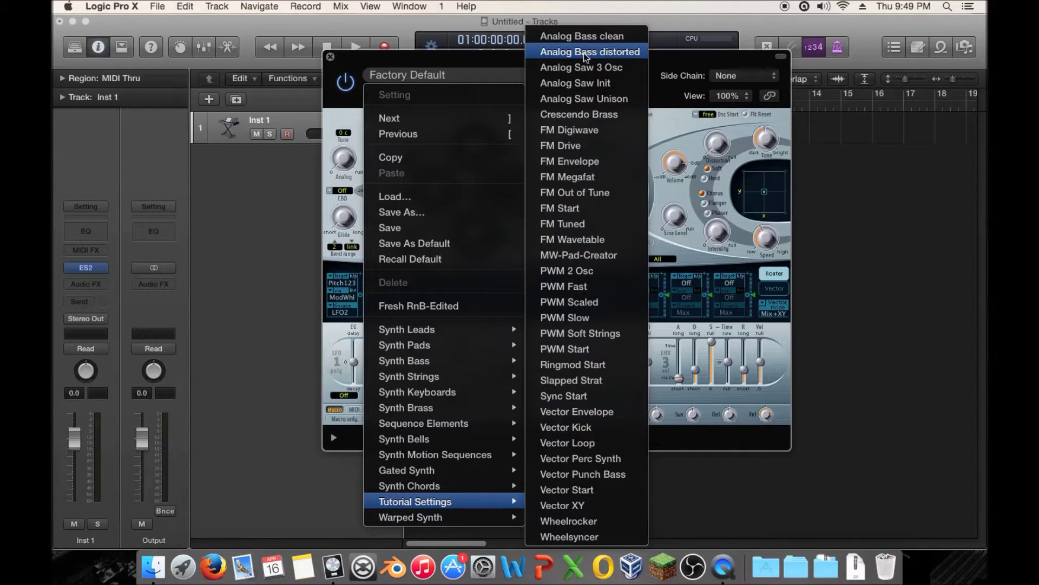
{"action": "left_click", "coordinate": [630, 88]}
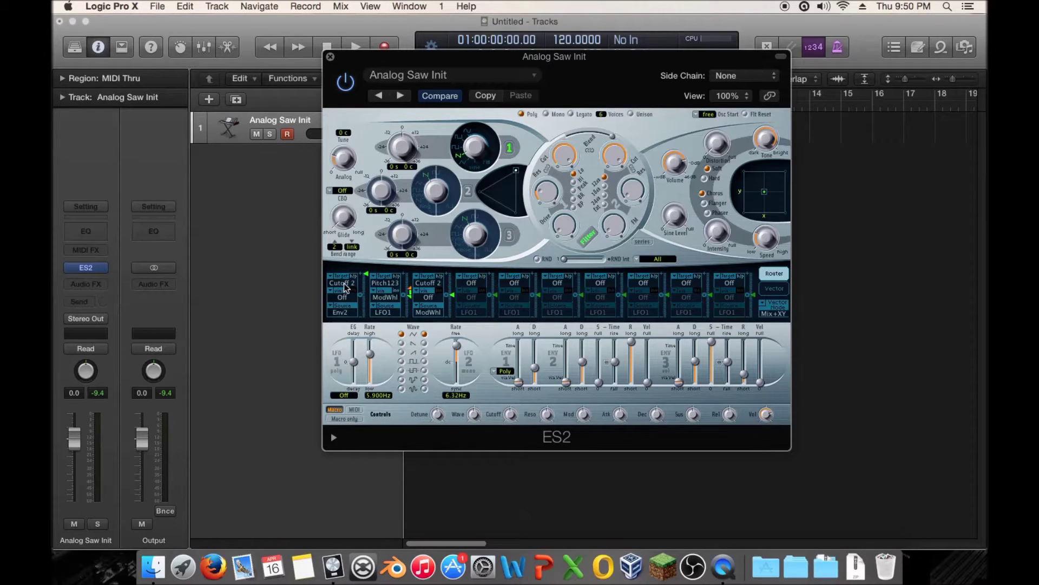
Adjust a knob in the ES2 window while reviewing the Analog Saw Init router slots
{"action": "left_click_drag", "start_coordinate": [610, 151], "coordinate": [612, 172]}
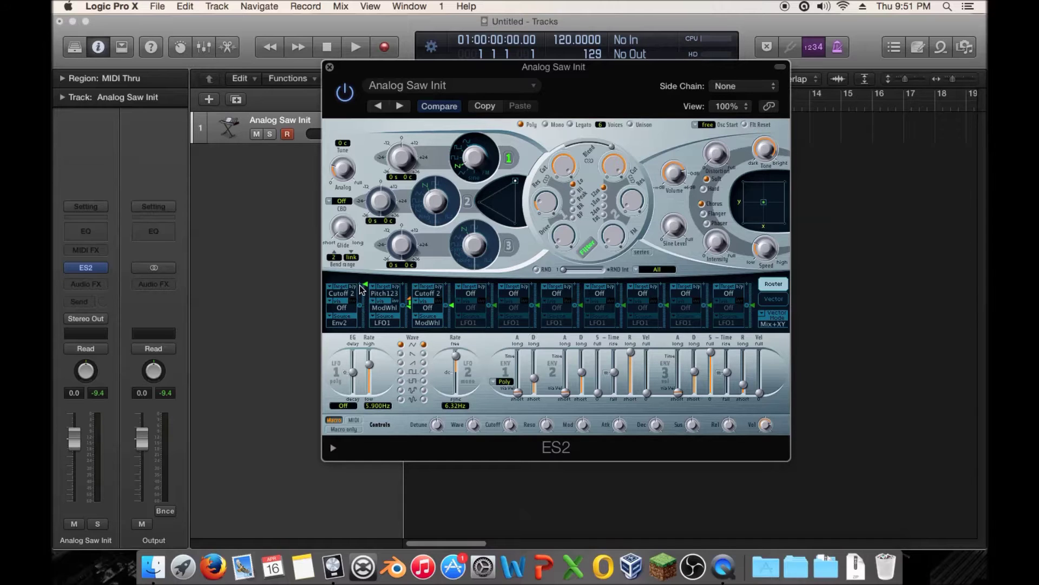
Slightly lower slot 1's Env2-to-Cutoff 2 amount and turn Filter 2 cutoff down to 0.000
{"action": "mouse_move", "coordinate": [362, 290]}
{"action": "left_mouse_down"}
{"action": "mouse_move", "coordinate": [369, 298]}
{"action": "mouse_move", "coordinate": [364, 286]}
{"action": "left_mouse_up"}
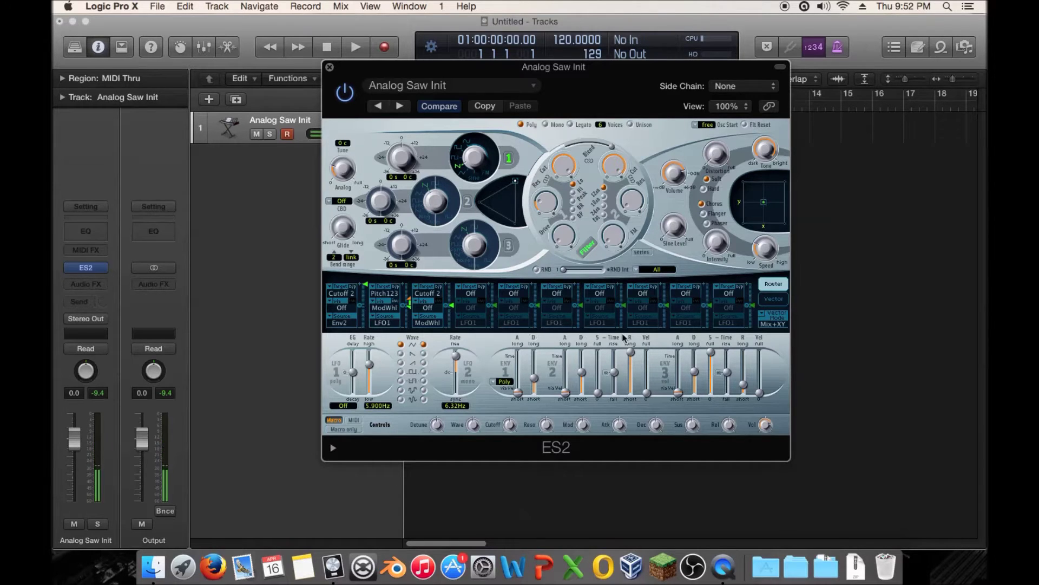
{"action": "left_click_drag", "start_coordinate": [615, 167], "coordinate": [612, 271]}
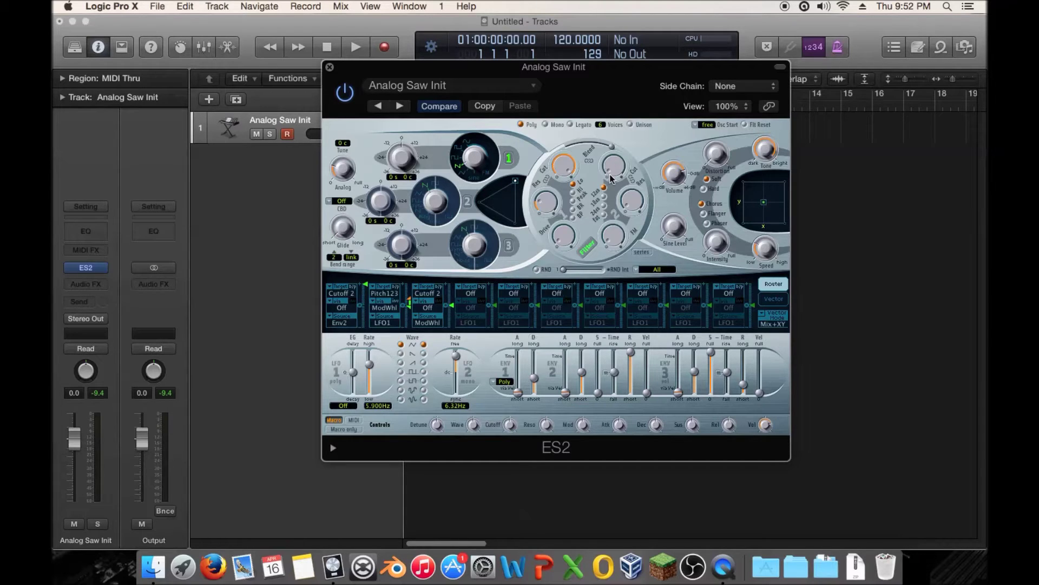
Sweep Filter 2 cutoff up, back to minimum, then partway up to audition it
{"action": "mouse_move", "coordinate": [366, 286]}
{"action": "left_click_drag", "start_coordinate": [609, 169], "coordinate": [611, 80]}
{"action": "left_click_drag", "start_coordinate": [612, 166], "coordinate": [599, 214]}
{"action": "left_click_drag", "start_coordinate": [614, 166], "coordinate": [611, 125]}
Set Filter Blend to 1.000, then back down to 0.166
{"action": "mouse_move", "coordinate": [582, 377]}
{"action": "left_click_drag", "start_coordinate": [613, 165], "coordinate": [622, 16]}
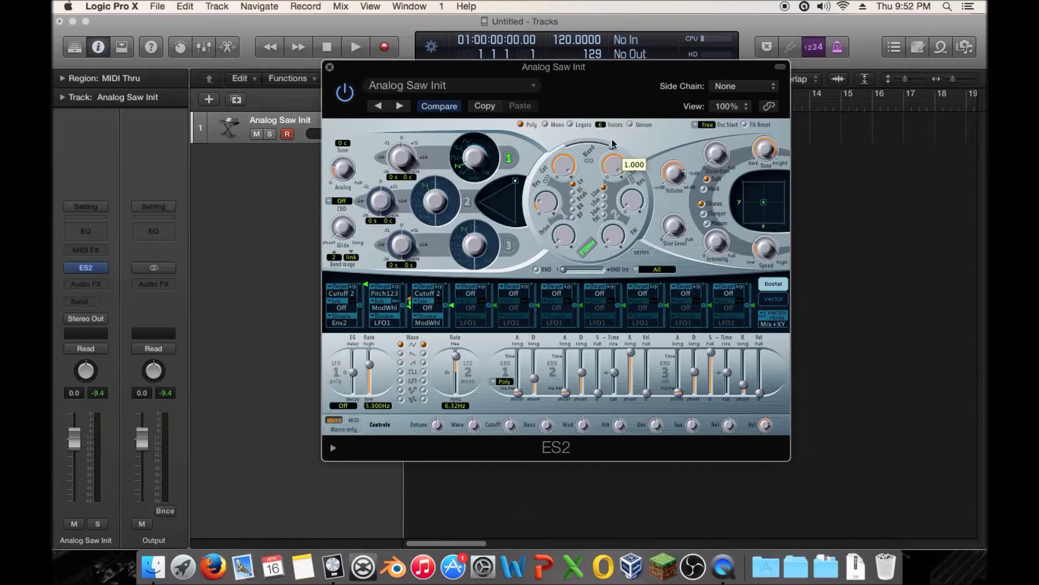
{"action": "left_click_drag", "start_coordinate": [614, 169], "coordinate": [618, 268]}
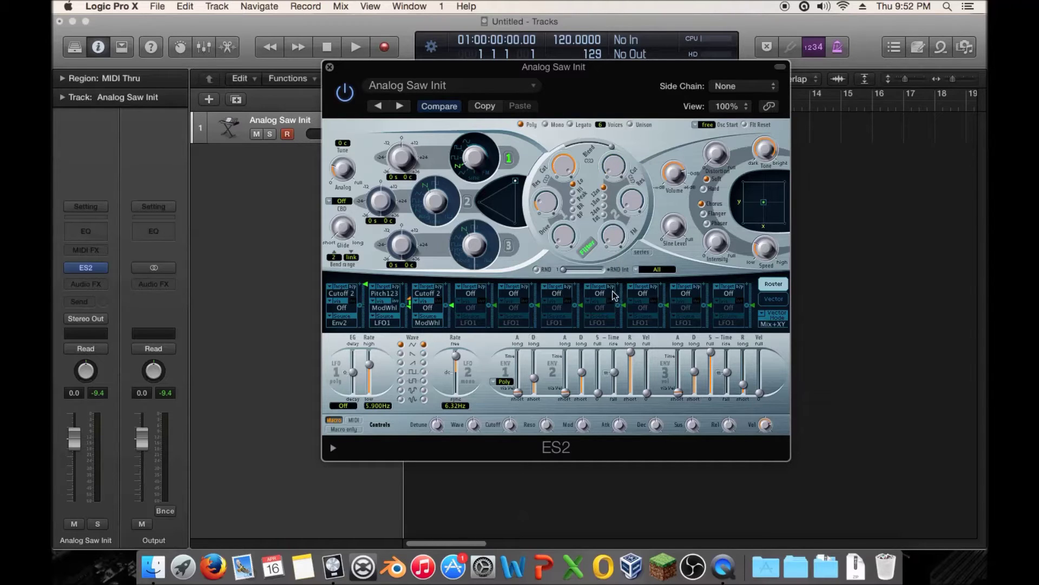
Set router slot 5's target to Detune, with LFO1 as its source
{"action": "mouse_move", "coordinate": [583, 377]}
{"action": "left_click", "coordinate": [514, 294]}
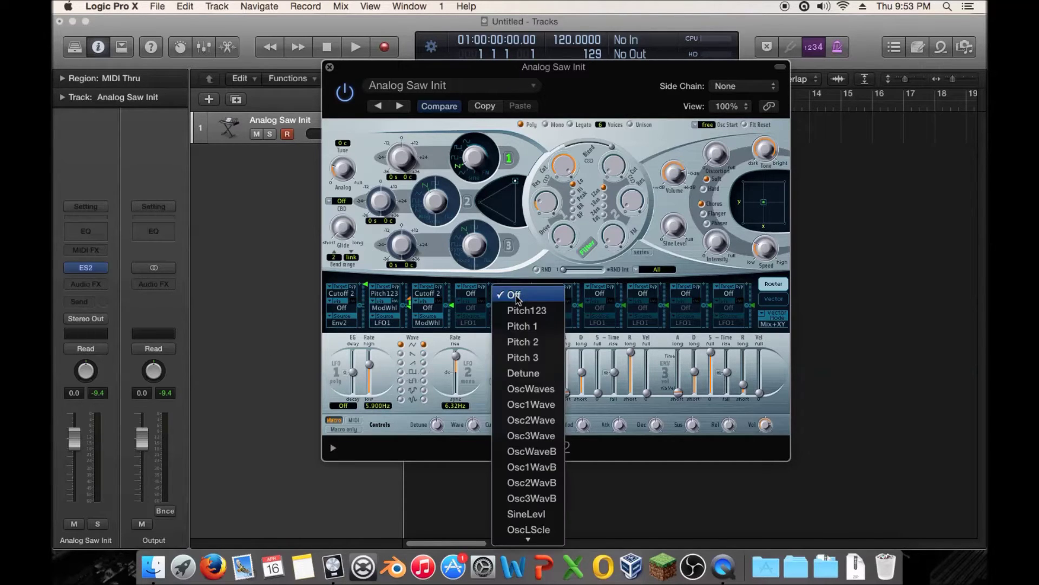
{"action": "scroll", "coordinate": [541, 314], "scroll_direction": "down", "scroll_amount": 4}
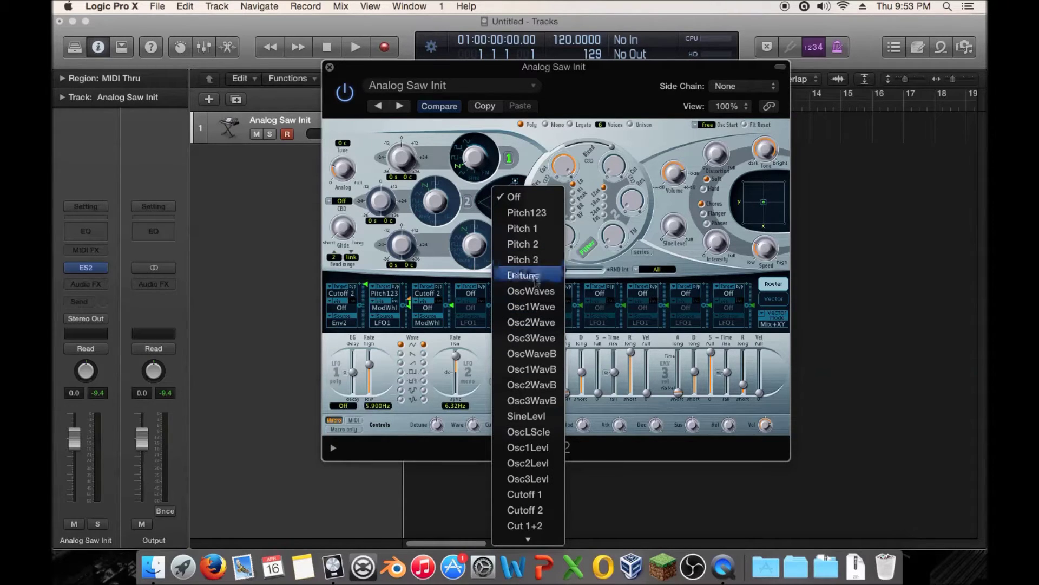
{"action": "scroll", "coordinate": [533, 296], "scroll_direction": "down", "scroll_amount": 5}
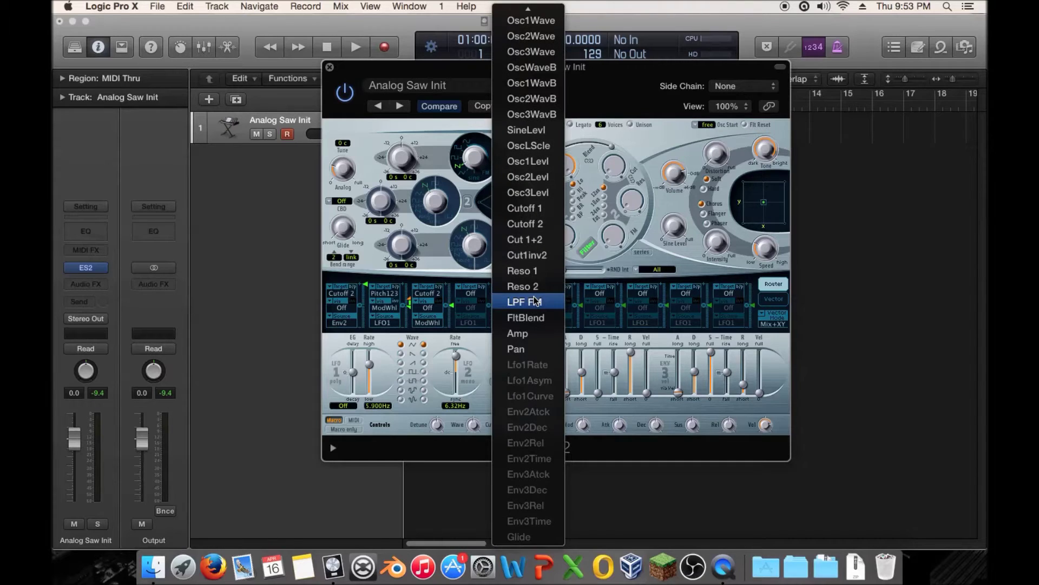
{"action": "scroll", "coordinate": [535, 301], "scroll_direction": "up", "scroll_amount": 5}
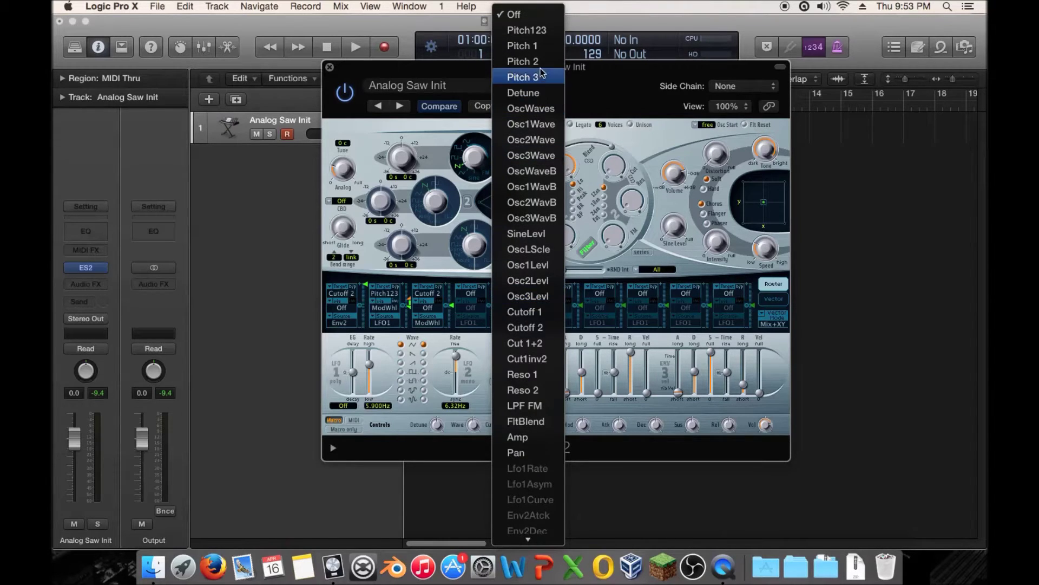
{"action": "left_click", "coordinate": [536, 94]}
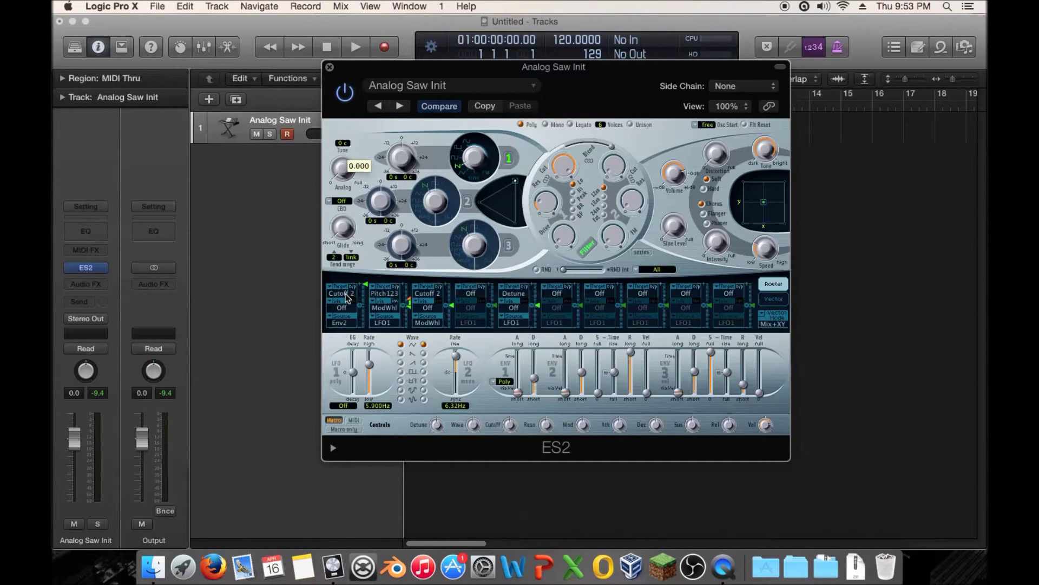
Set the Analog amount to 0.181 and slot five's modulation amount to 0.55
{"action": "left_click_drag", "start_coordinate": [339, 201], "coordinate": [347, 157]}
{"action": "mouse_move", "coordinate": [538, 307]}
{"action": "left_mouse_down"}
{"action": "mouse_move", "coordinate": [538, 295]}
{"action": "mouse_move", "coordinate": [538, 329]}
{"action": "mouse_move", "coordinate": [546, 289]}
{"action": "left_mouse_up"}
{"action": "left_click_drag", "start_coordinate": [342, 168], "coordinate": [338, 173]}
{"action": "left_click_drag", "start_coordinate": [539, 296], "coordinate": [538, 347]}
{"action": "mouse_move", "coordinate": [342, 167]}
{"action": "left_mouse_down"}
{"action": "mouse_move", "coordinate": [344, 200]}
{"action": "mouse_move", "coordinate": [342, 165]}
{"action": "left_mouse_up"}
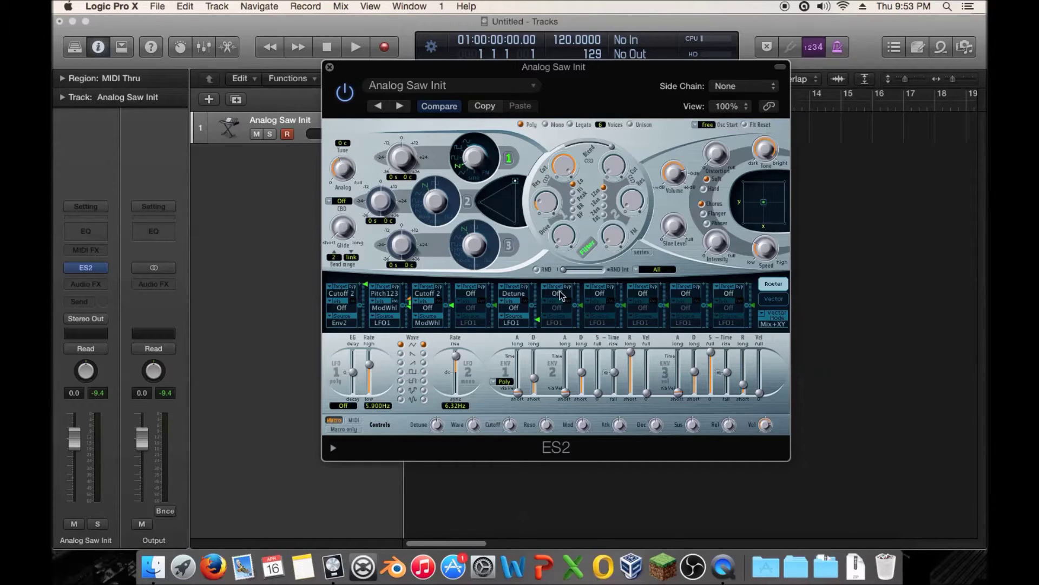
{"action": "left_click_drag", "start_coordinate": [538, 319], "coordinate": [540, 269]}
{"action": "left_click_drag", "start_coordinate": [540, 272], "coordinate": [538, 270]}
Switch slot five's target from Detune to Pitch123 and lower its amount slightly
{"action": "left_click", "coordinate": [511, 298]}
{"action": "left_click", "coordinate": [536, 232]}
{"action": "left_click_drag", "start_coordinate": [519, 298], "coordinate": [532, 309]}
Try LFO1 rates of 9.100, 11.00 and 7.900 Hz, open Filter 2 cutoff, and set slot five's amount to 0.26
{"action": "mouse_move", "coordinate": [370, 367]}
{"action": "left_mouse_down"}
{"action": "mouse_move", "coordinate": [373, 349]}
{"action": "mouse_move", "coordinate": [374, 360]}
{"action": "left_mouse_up"}
{"action": "left_click_drag", "start_coordinate": [538, 307], "coordinate": [540, 304]}
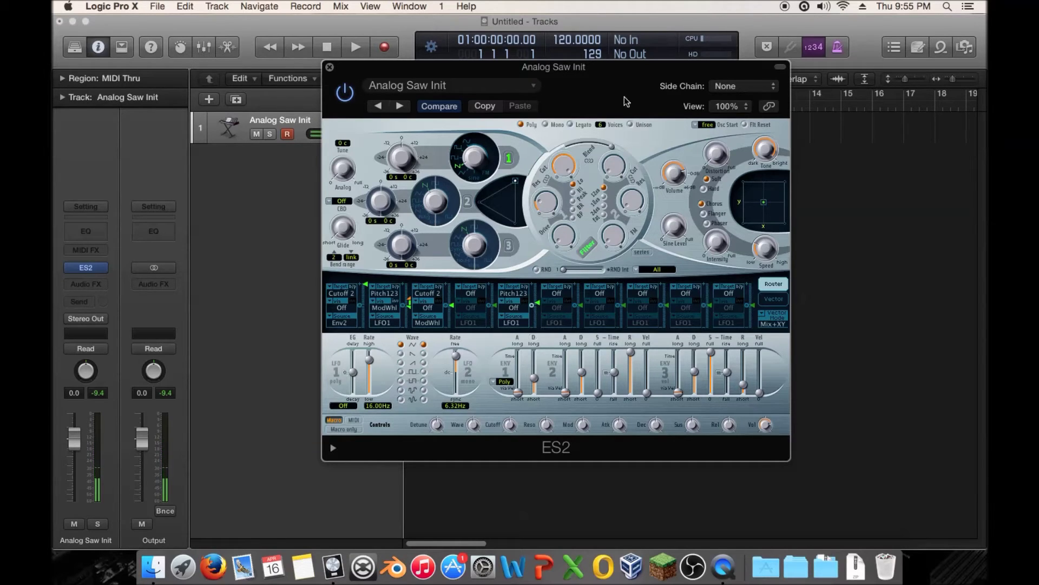
{"action": "mouse_move", "coordinate": [610, 165]}
{"action": "left_click_drag", "start_coordinate": [610, 165], "coordinate": [610, 130]}
{"action": "left_click_drag", "start_coordinate": [371, 363], "coordinate": [372, 366]}
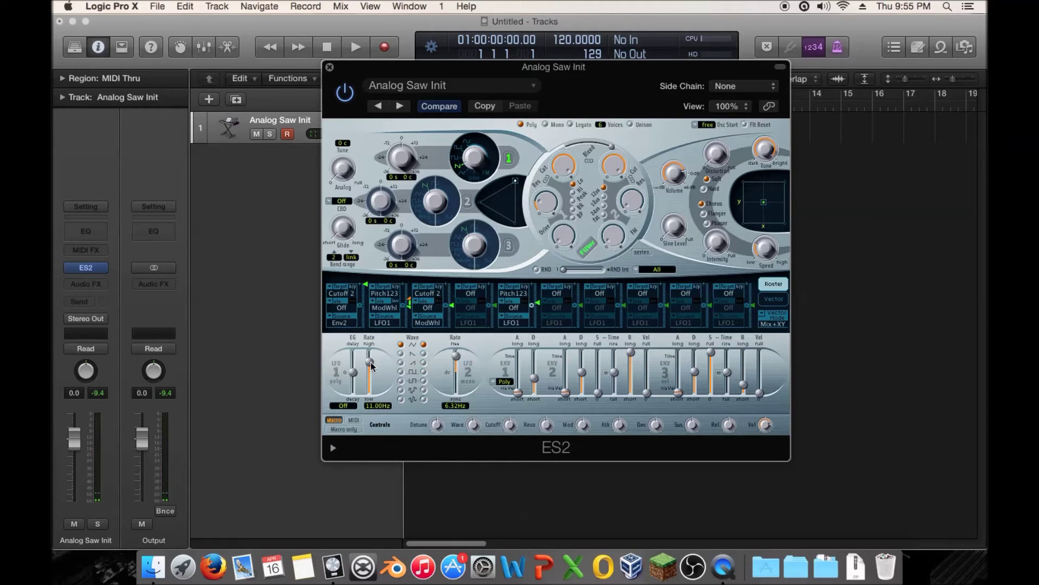
{"action": "left_click_drag", "start_coordinate": [371, 367], "coordinate": [371, 368]}
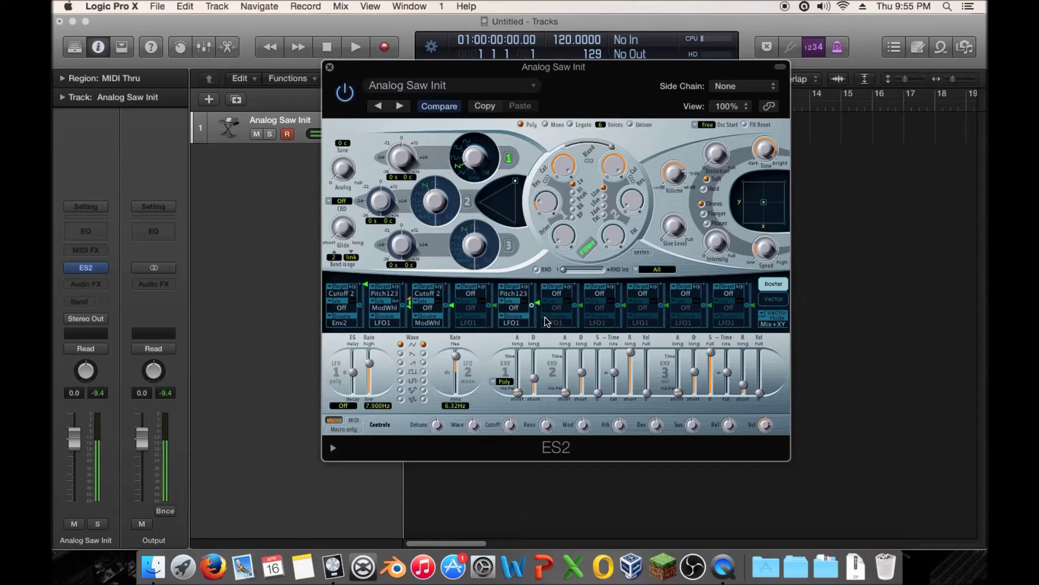
{"action": "left_click_drag", "start_coordinate": [538, 304], "coordinate": [539, 301]}
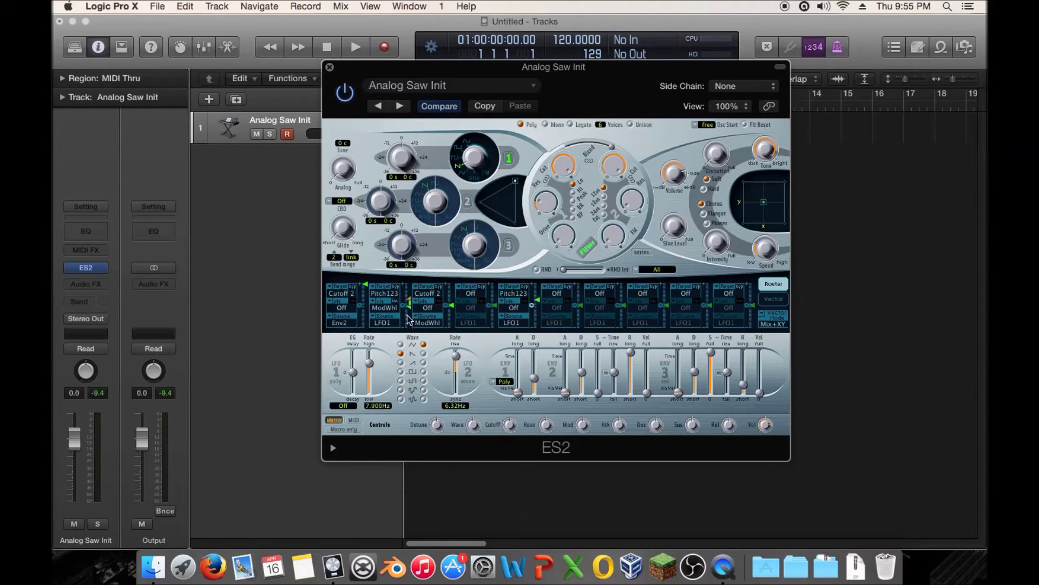
Switch LFO1 to a sine waveform and set its rate to 6.800 Hz
{"action": "left_click", "coordinate": [400, 345]}
{"action": "left_click_drag", "start_coordinate": [369, 364], "coordinate": [370, 429]}
{"action": "left_click_drag", "start_coordinate": [369, 393], "coordinate": [378, 365]}
Route router slot 6 to the Cut 1+2 target, fed by LFO1
{"action": "left_click", "coordinate": [569, 298]}
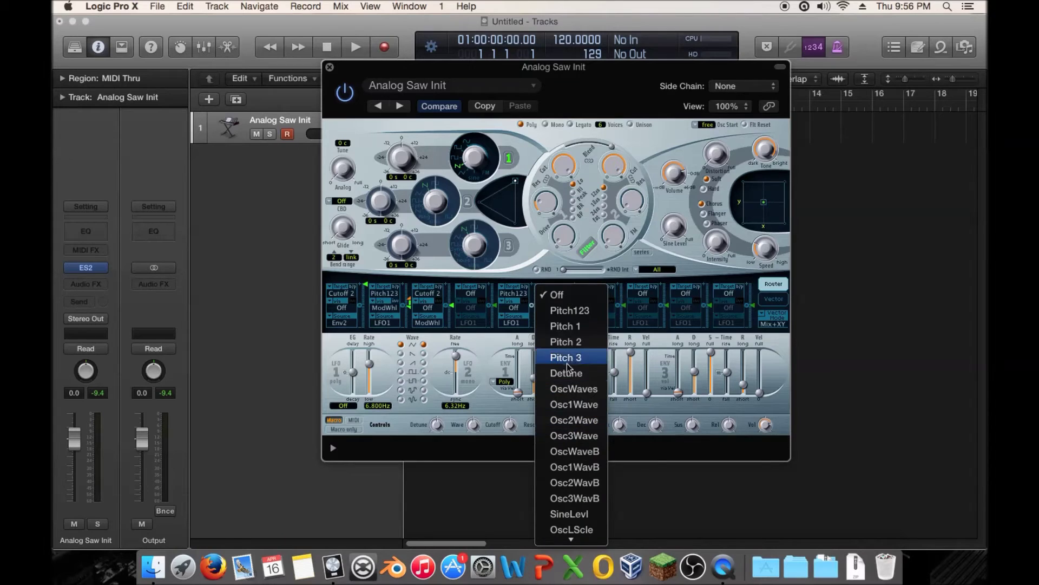
{"action": "mouse_move", "coordinate": [583, 551]}
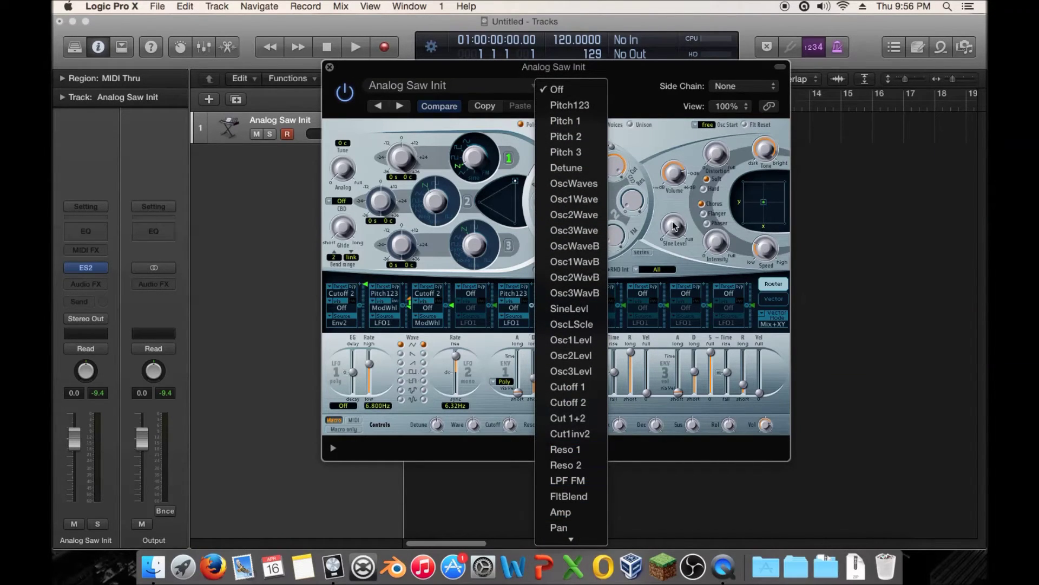
{"action": "left_click", "coordinate": [643, 246]}
{"action": "left_click", "coordinate": [557, 294]}
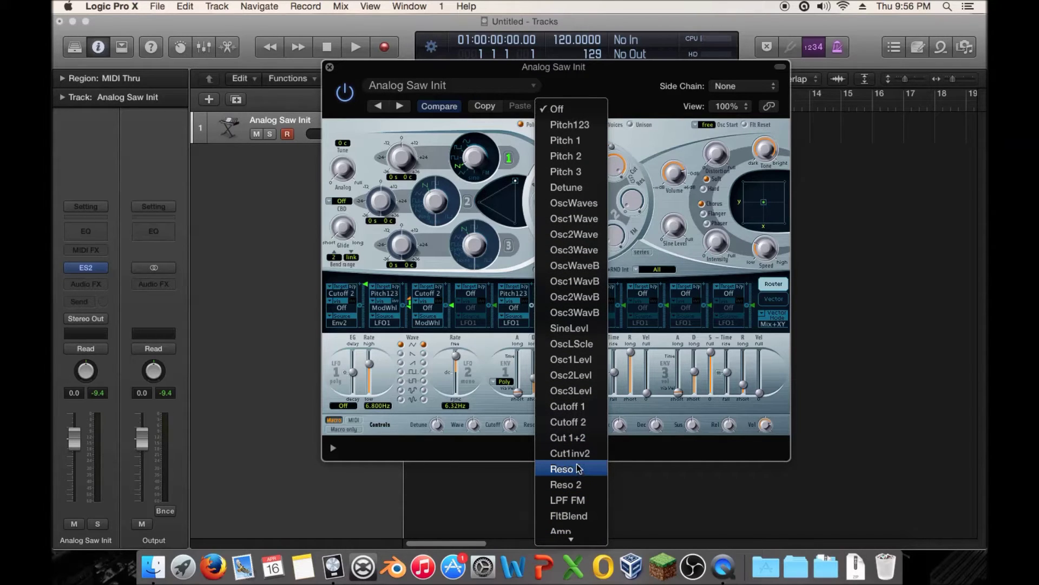
{"action": "left_click", "coordinate": [583, 438]}
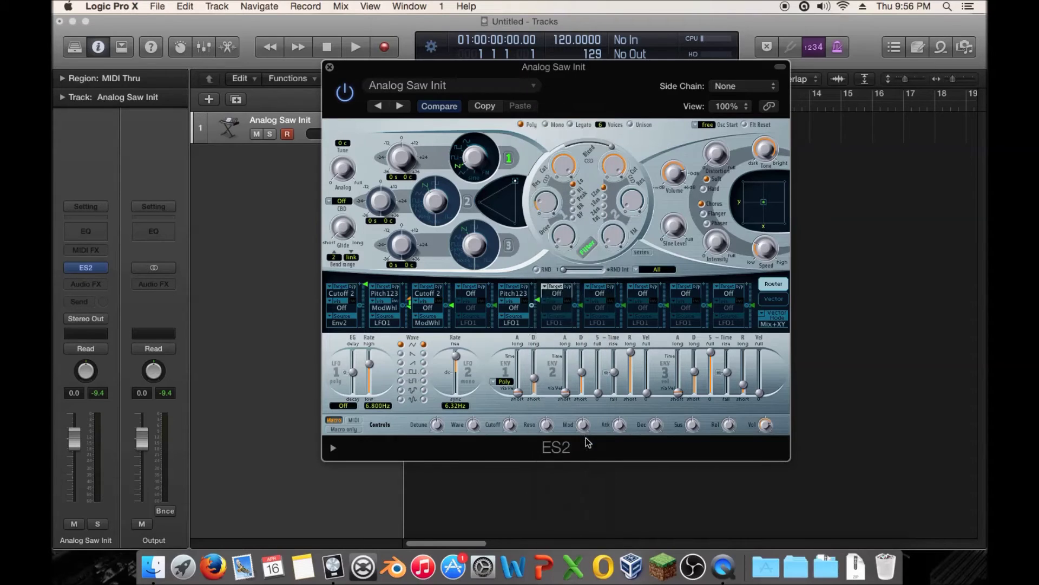
Open the sixth router slot's Source list, where LFO1 is checked
{"action": "left_click", "coordinate": [558, 323]}
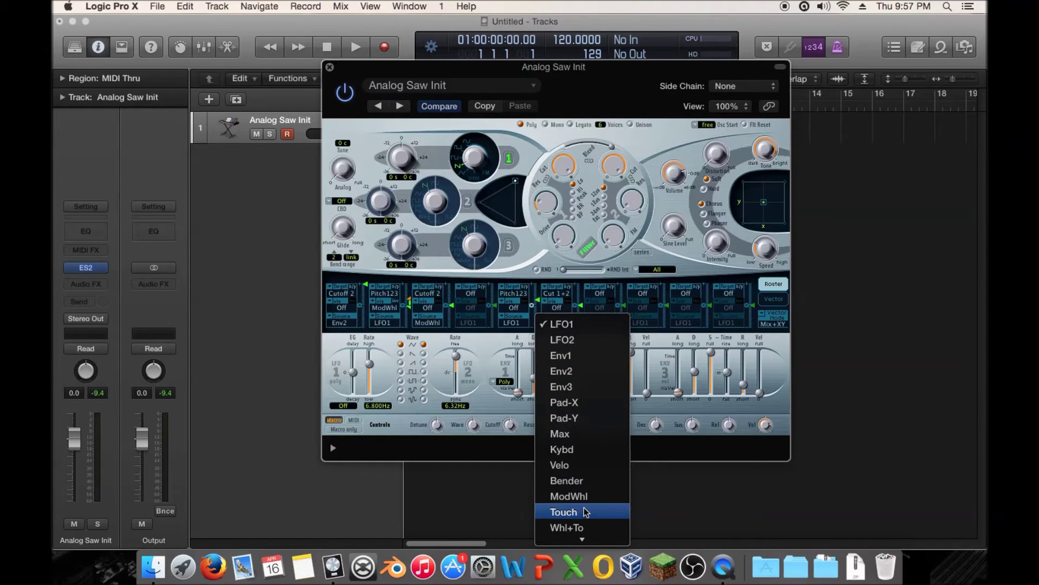
Make Kybd the Cut 1+2 slot's source, zero Filter 2 cutoff, and raise slot seven's amount to 1.00
{"action": "left_click", "coordinate": [598, 450]}
{"action": "left_click_drag", "start_coordinate": [616, 171], "coordinate": [590, 304]}
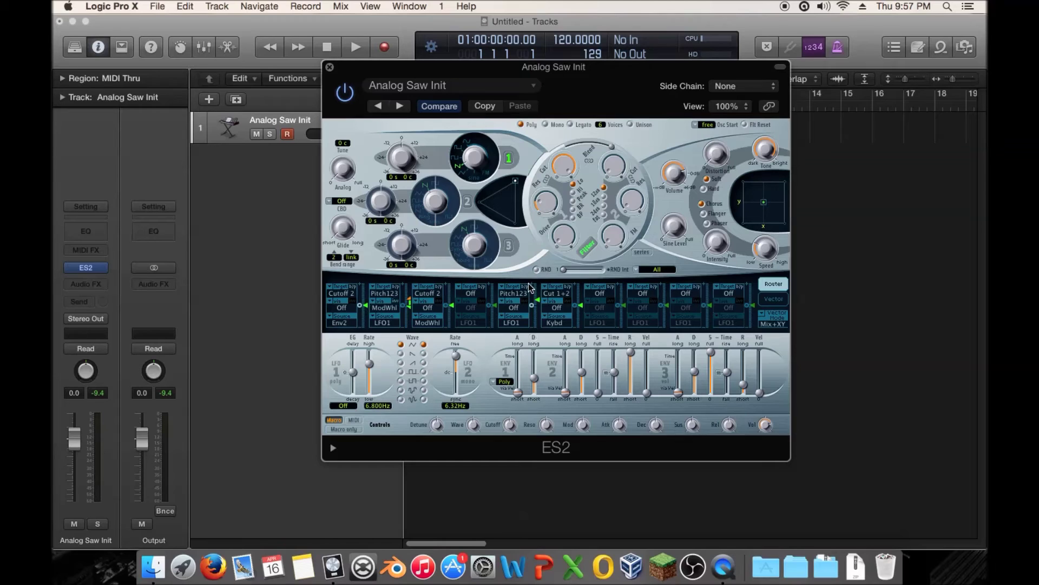
{"action": "left_click_drag", "start_coordinate": [580, 308], "coordinate": [577, 182]}
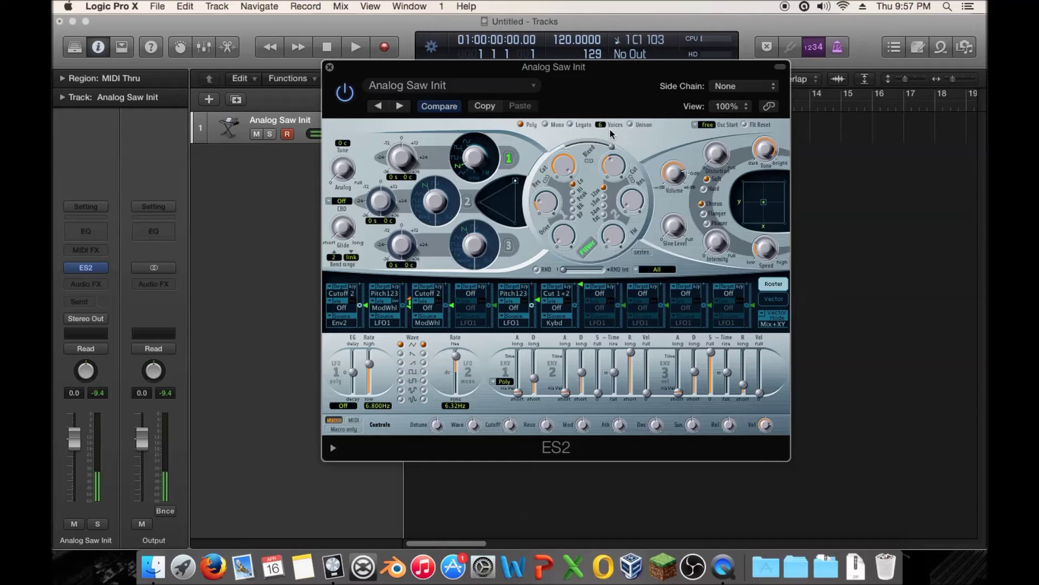
Recheck the Cut 1+2 slot's source list, keeping Kybd, and lower an empty slot's amount to -0.23
{"action": "mouse_move", "coordinate": [612, 165]}
{"action": "left_click", "coordinate": [557, 323]}
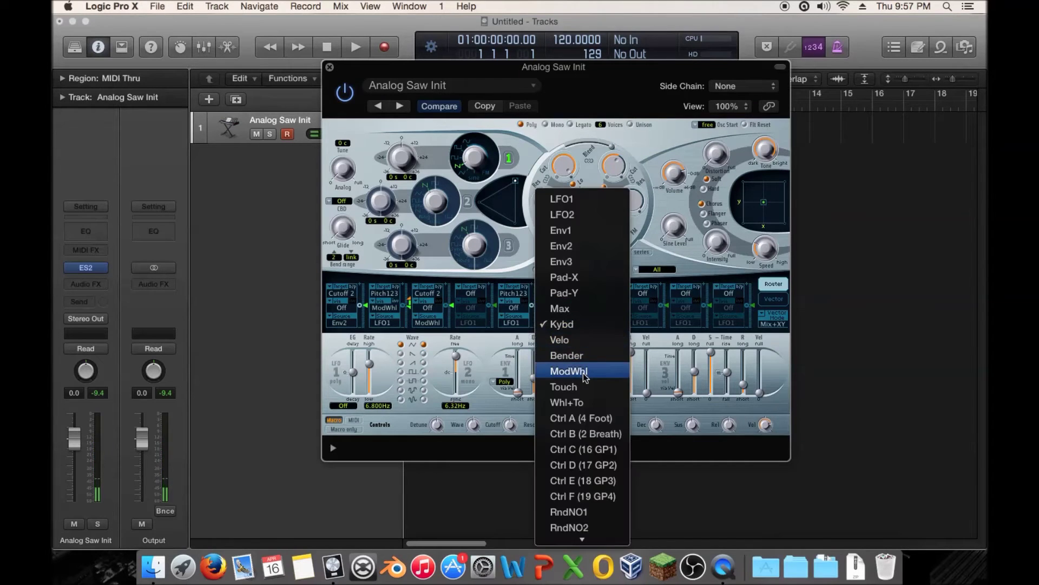
{"action": "left_click", "coordinate": [574, 320]}
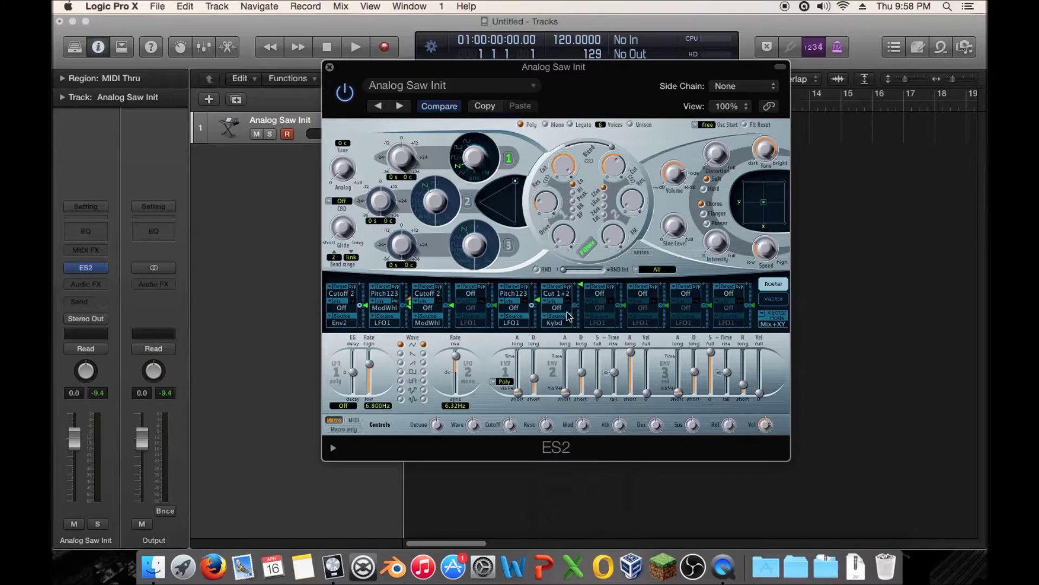
{"action": "mouse_move", "coordinate": [583, 295]}
{"action": "left_click", "coordinate": [561, 327]}
{"action": "left_click", "coordinate": [561, 327]}
{"action": "mouse_move", "coordinate": [582, 297]}
{"action": "left_mouse_down"}
{"action": "mouse_move", "coordinate": [580, 326]}
{"action": "mouse_move", "coordinate": [582, 315]}
{"action": "left_mouse_up"}
Switch the Cut 1+2 router slot's source from Kybd to SideCh, leaving side chain input at None
{"action": "left_click", "coordinate": [560, 322]}
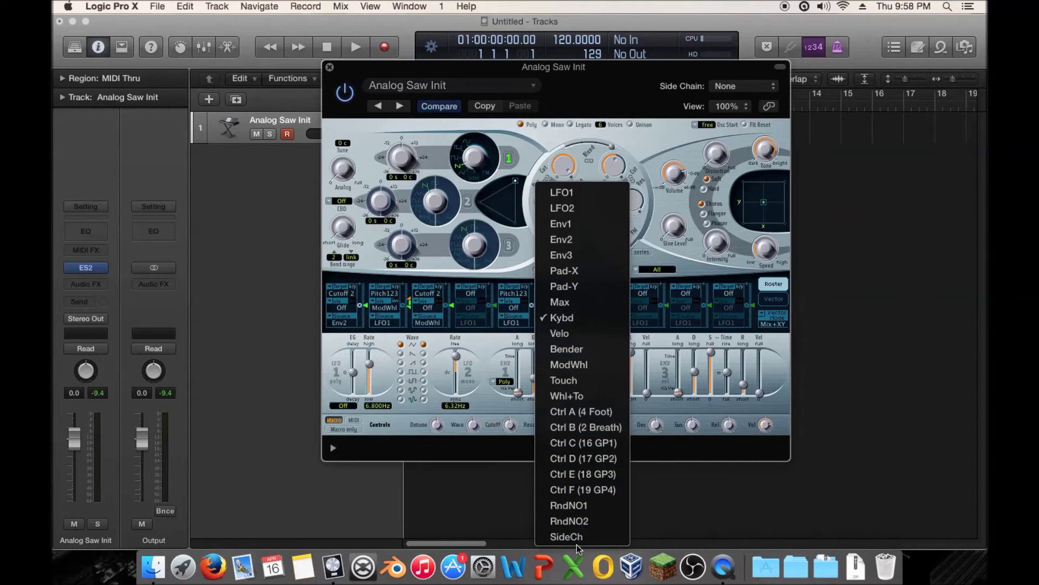
{"action": "left_click", "coordinate": [579, 538]}
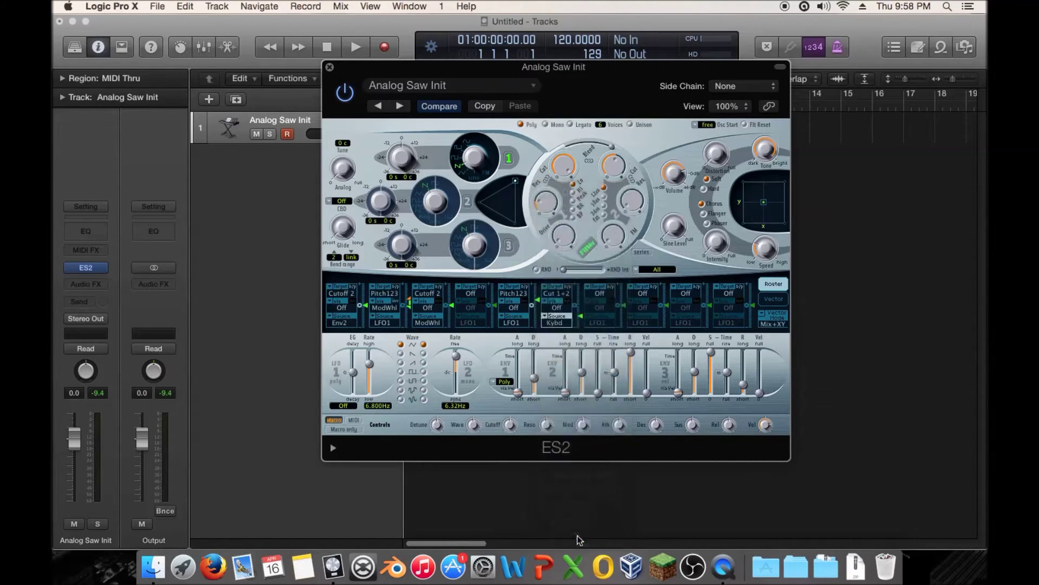
{"action": "left_click", "coordinate": [733, 87]}
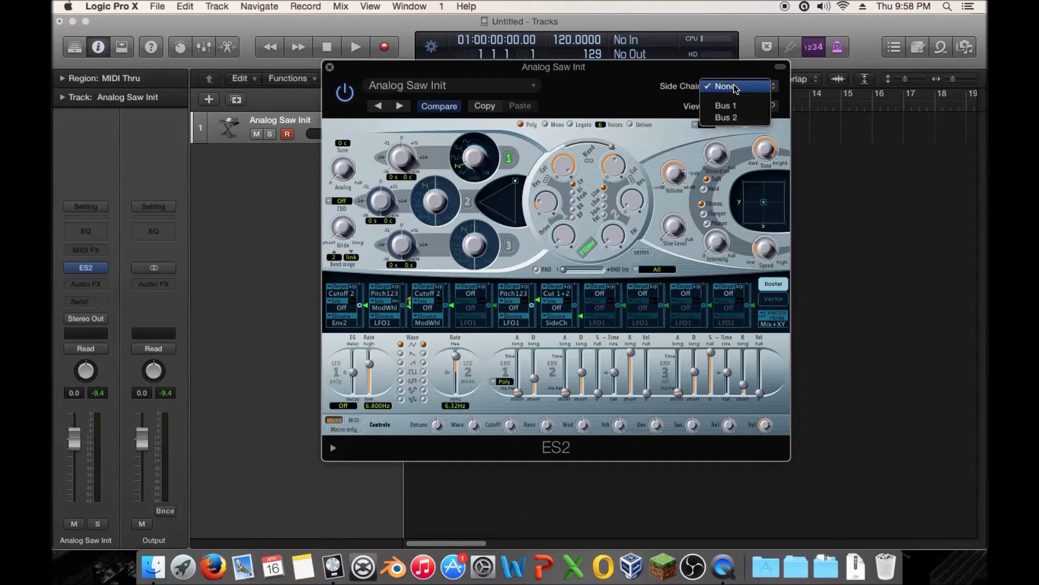
{"action": "left_click", "coordinate": [640, 81]}
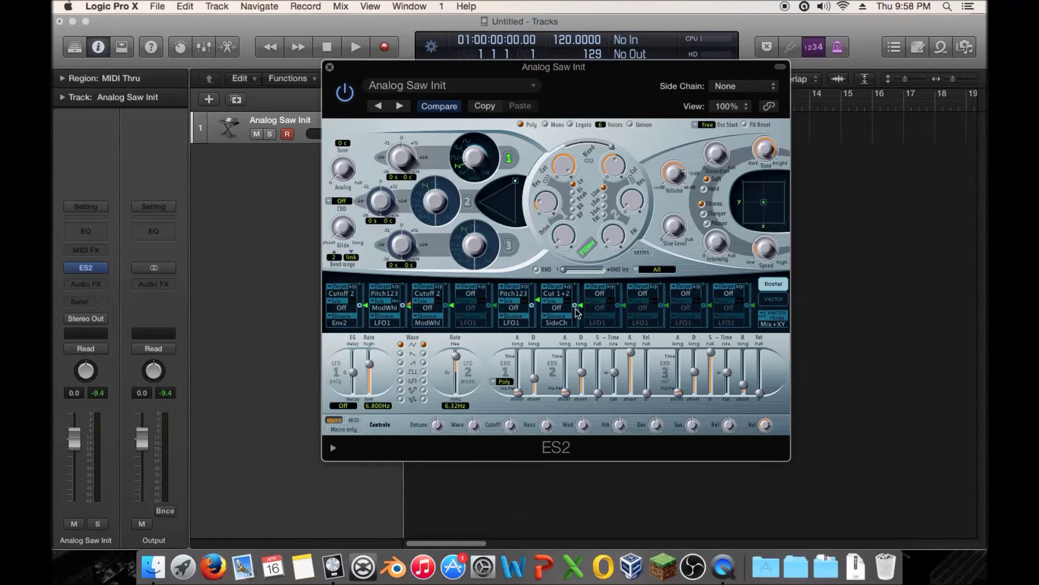
Set the targets of router slots six, five, three and one to Off
{"action": "left_click", "coordinate": [561, 294]}
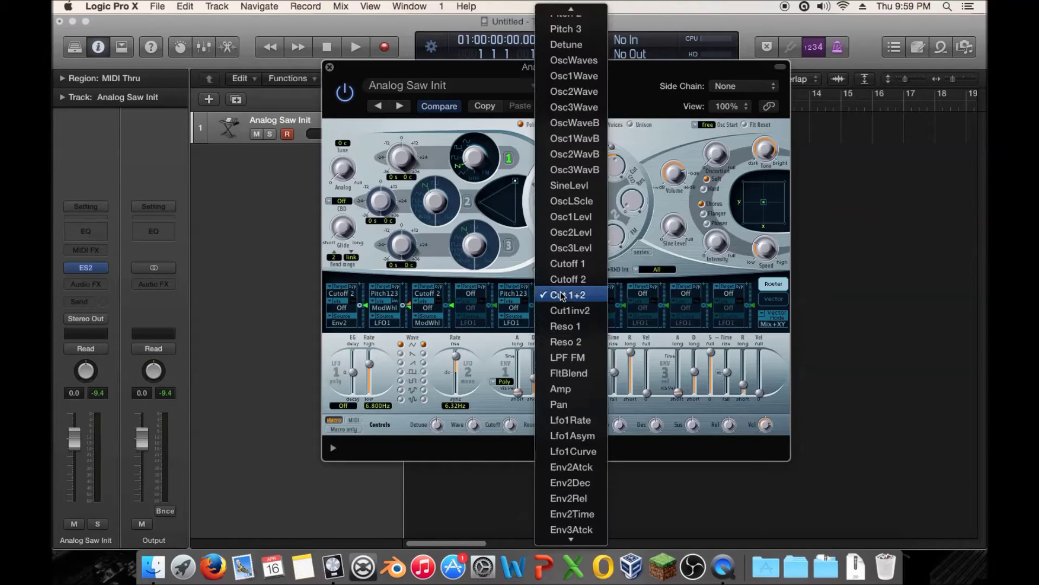
{"action": "left_click", "coordinate": [558, 11]}
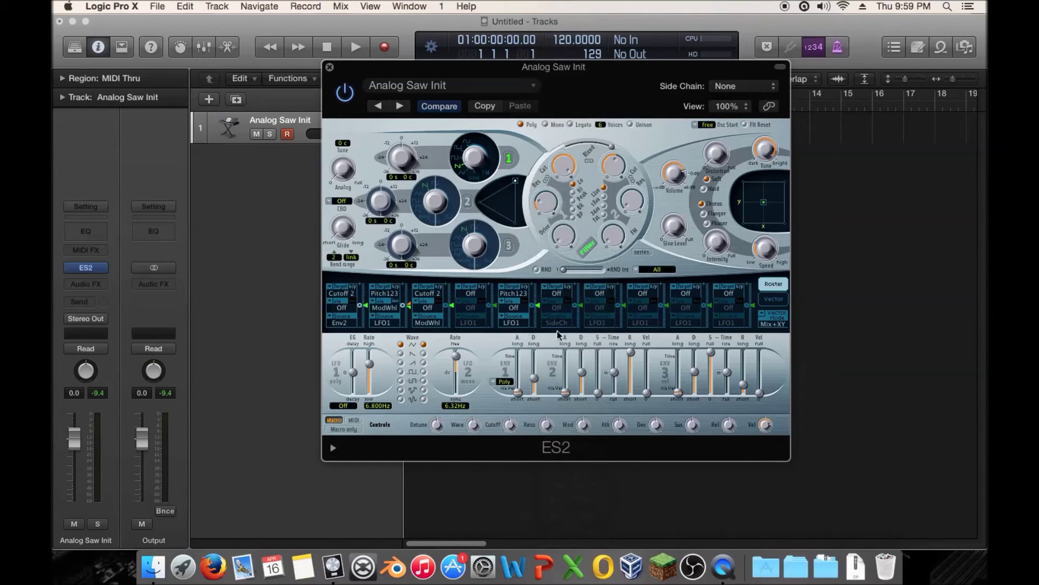
{"action": "left_click", "coordinate": [499, 294]}
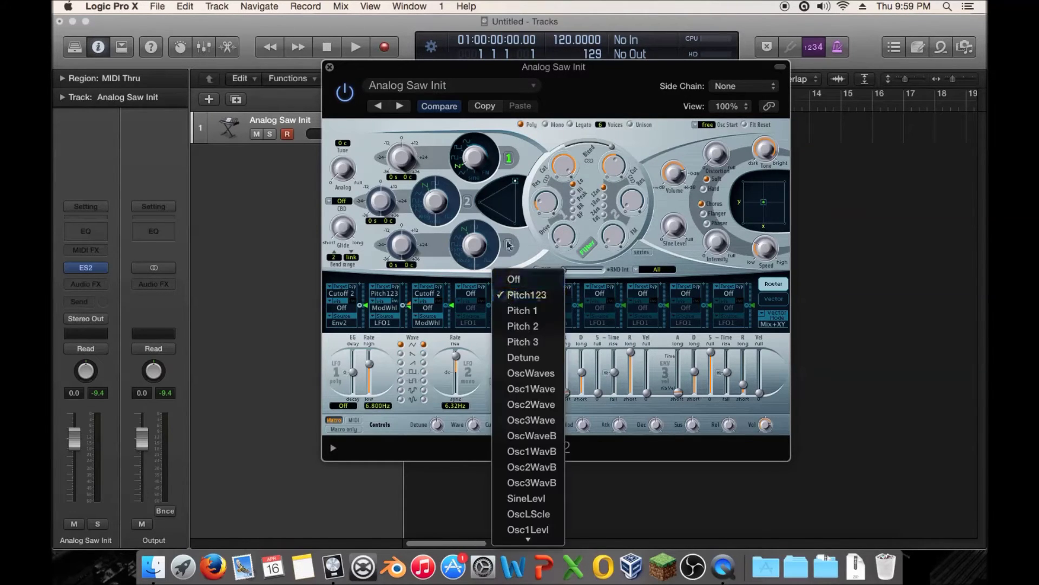
{"action": "left_click", "coordinate": [501, 274]}
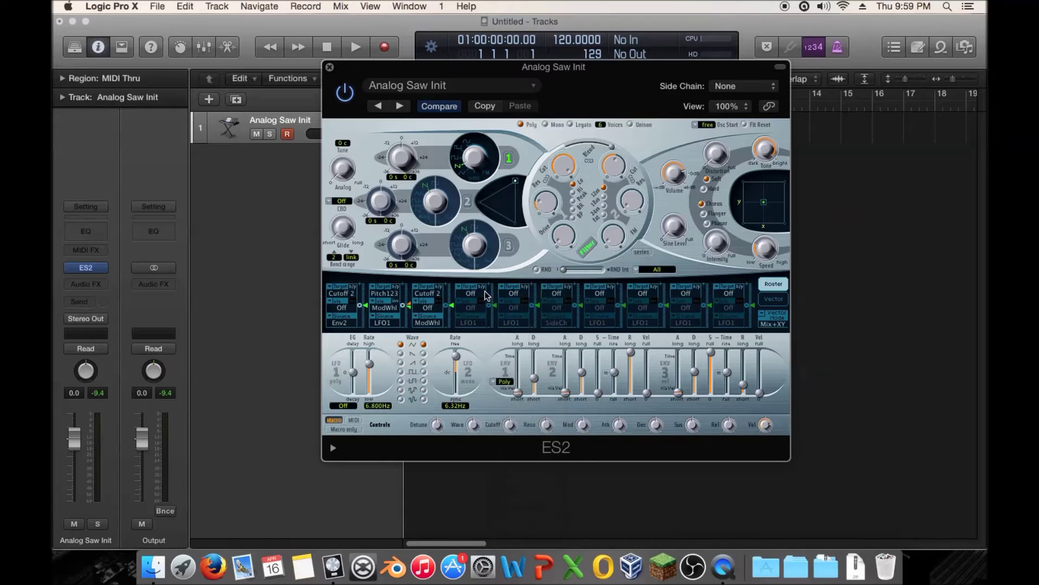
{"action": "left_click", "coordinate": [425, 295]}
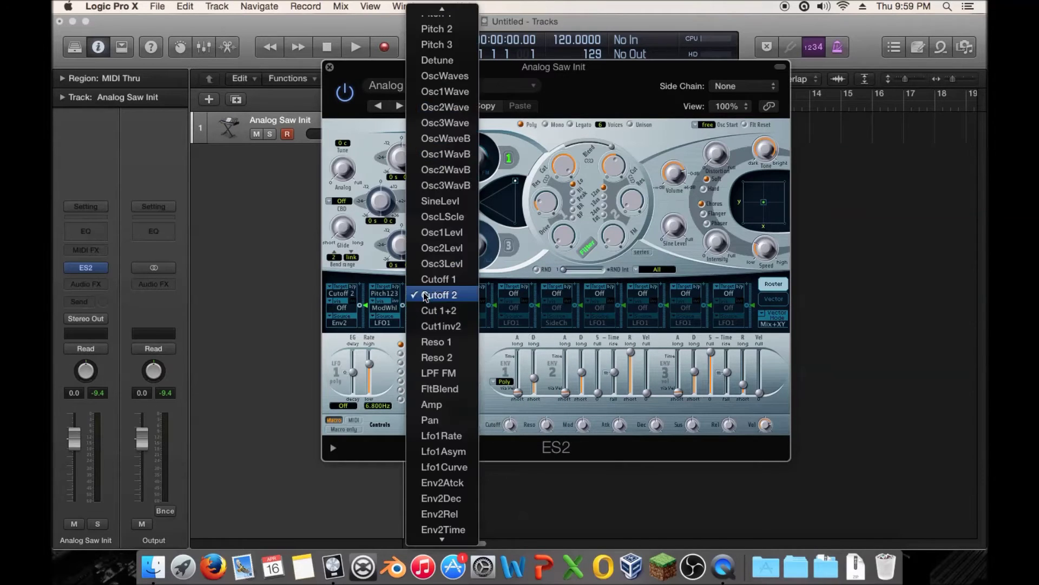
{"action": "left_click", "coordinate": [433, 12]}
{"action": "left_click", "coordinate": [357, 295]}
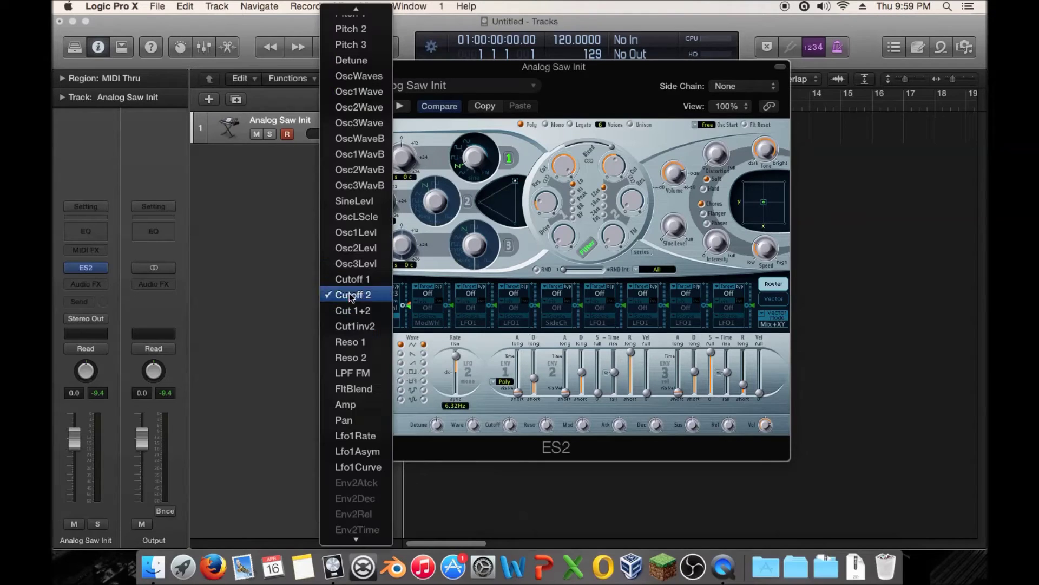
{"action": "left_click", "coordinate": [358, 9]}
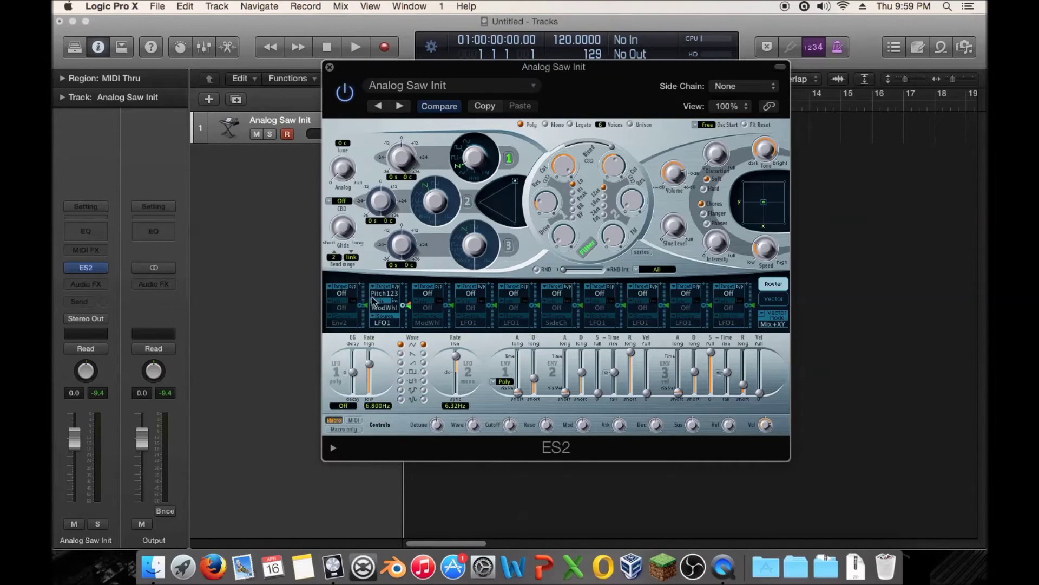
Remove ModWhl from router slot two so its via source is Off
{"action": "left_click_drag", "start_coordinate": [411, 307], "coordinate": [409, 310]}
{"action": "left_click", "coordinate": [386, 308]}
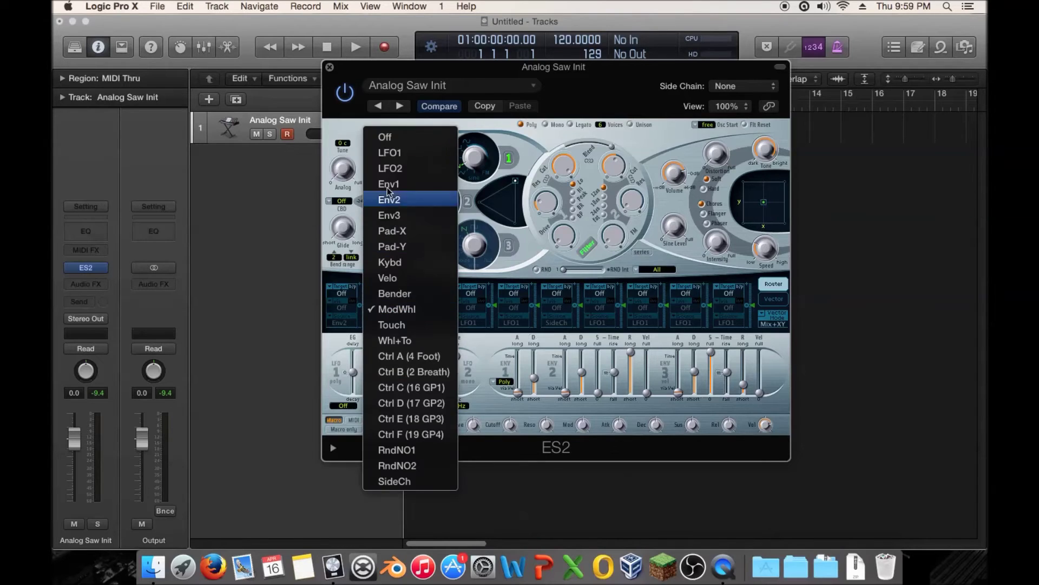
{"action": "left_click", "coordinate": [386, 138]}
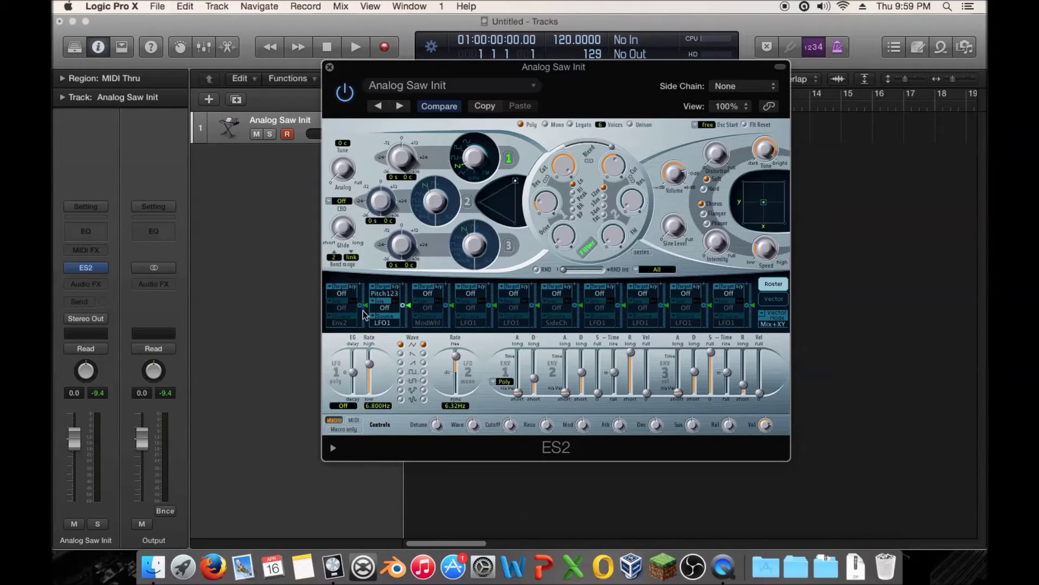
Restore ModWhl as router slot 2's via source and raise its via amount
{"action": "left_click", "coordinate": [385, 307]}
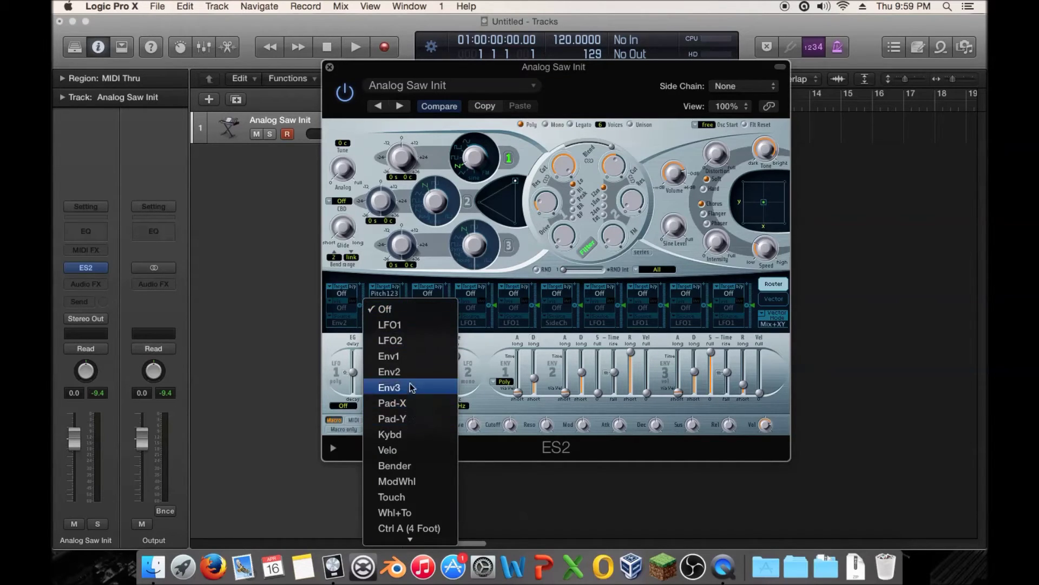
{"action": "scroll", "coordinate": [398, 489], "scroll_direction": "down", "scroll_amount": 3}
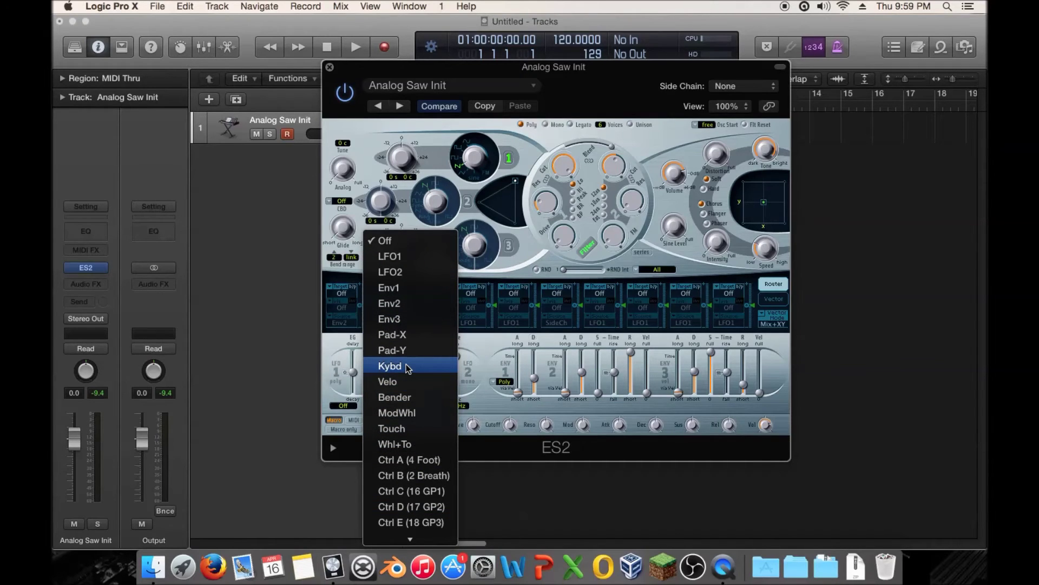
{"action": "left_click", "coordinate": [405, 412]}
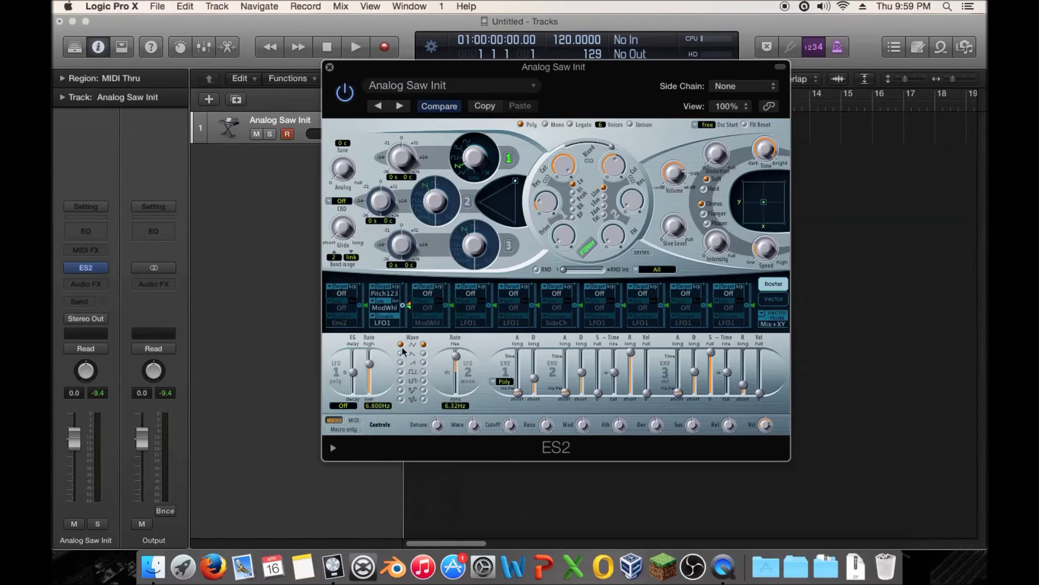
{"action": "left_click_drag", "start_coordinate": [410, 305], "coordinate": [409, 311]}
{"action": "mouse_move", "coordinate": [409, 311]}
{"action": "left_click_drag", "start_coordinate": [410, 303], "coordinate": [410, 299]}
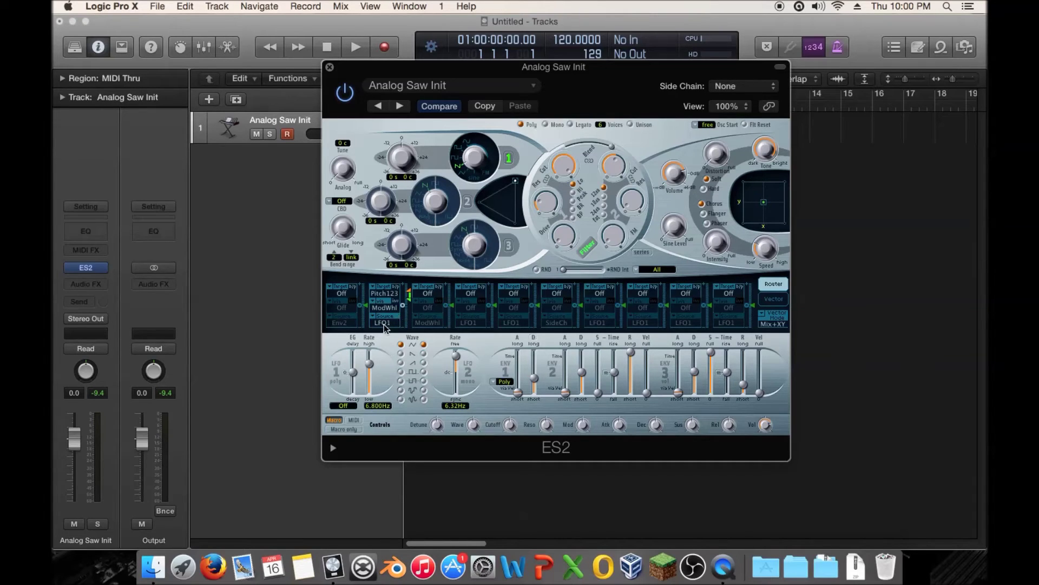
{"action": "left_click_drag", "start_coordinate": [404, 307], "coordinate": [408, 279]}
Set router slot 2 to Velo via, Cut 1+2 target and Env2 source
{"action": "left_click", "coordinate": [386, 310]}
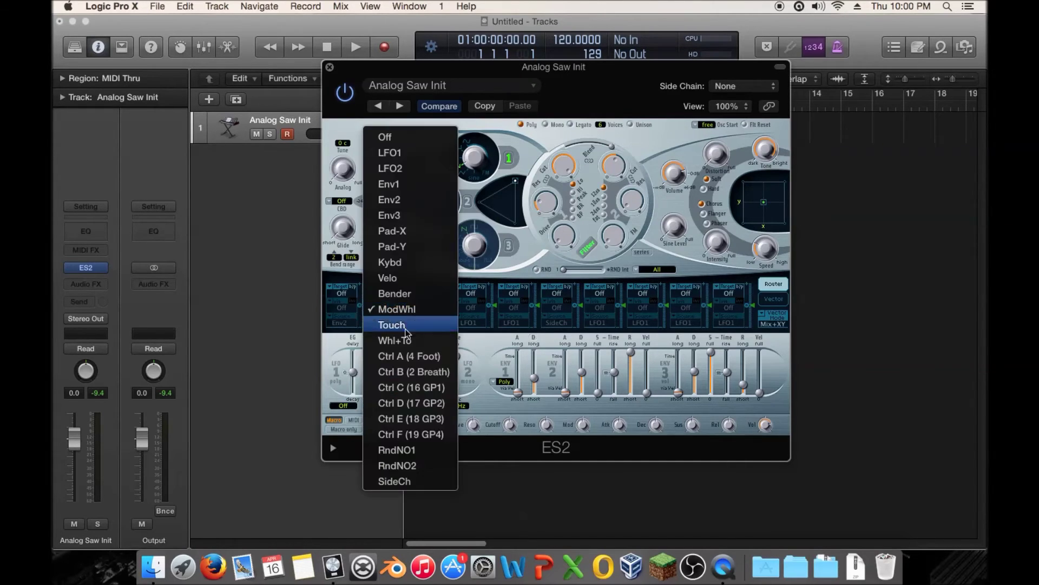
{"action": "left_click", "coordinate": [426, 287]}
{"action": "left_click", "coordinate": [406, 294]}
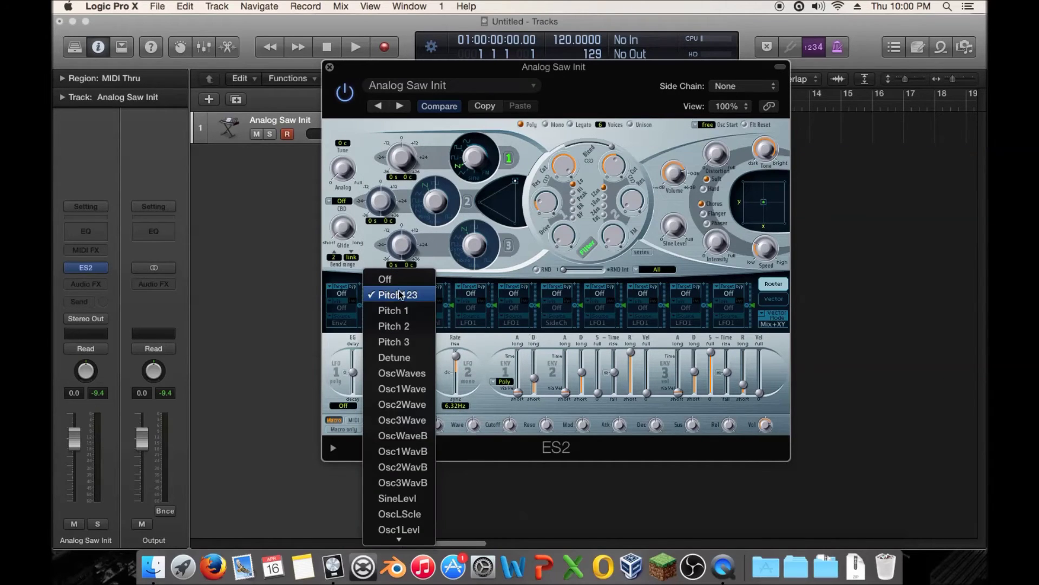
{"action": "scroll", "coordinate": [407, 525], "scroll_direction": "down", "scroll_amount": 5}
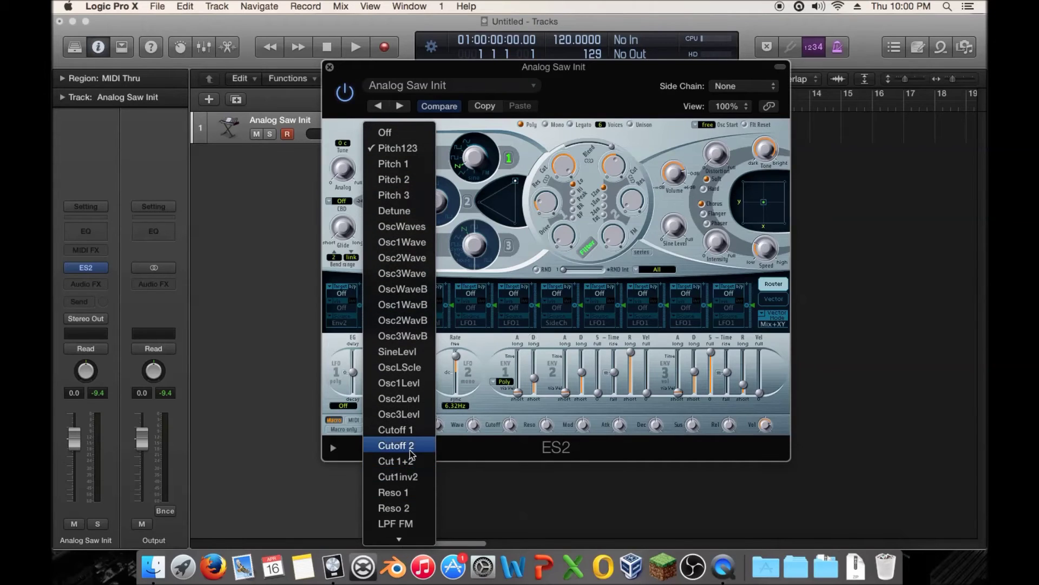
{"action": "left_click", "coordinate": [410, 461]}
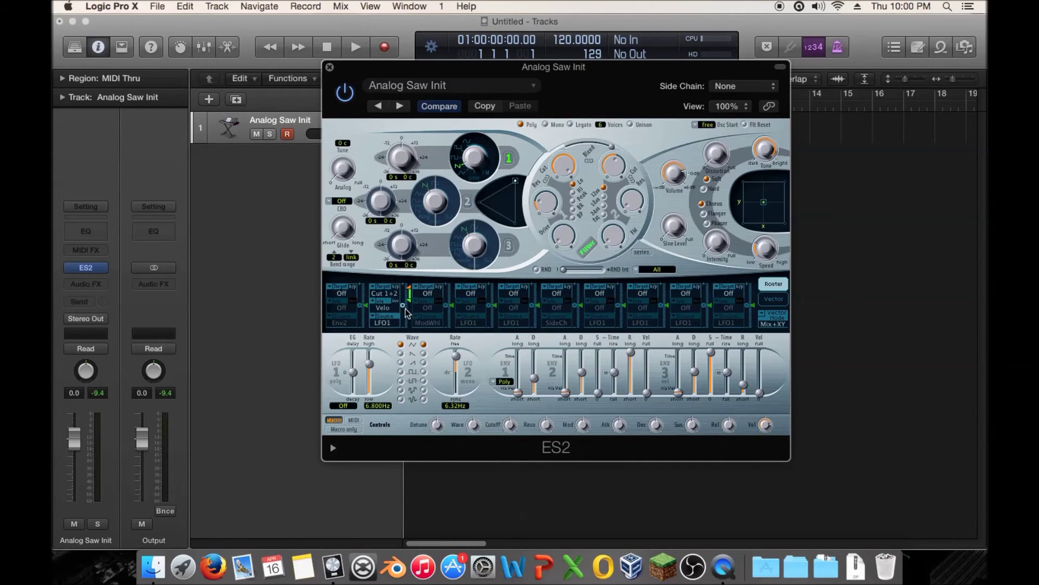
{"action": "left_click", "coordinate": [394, 323]}
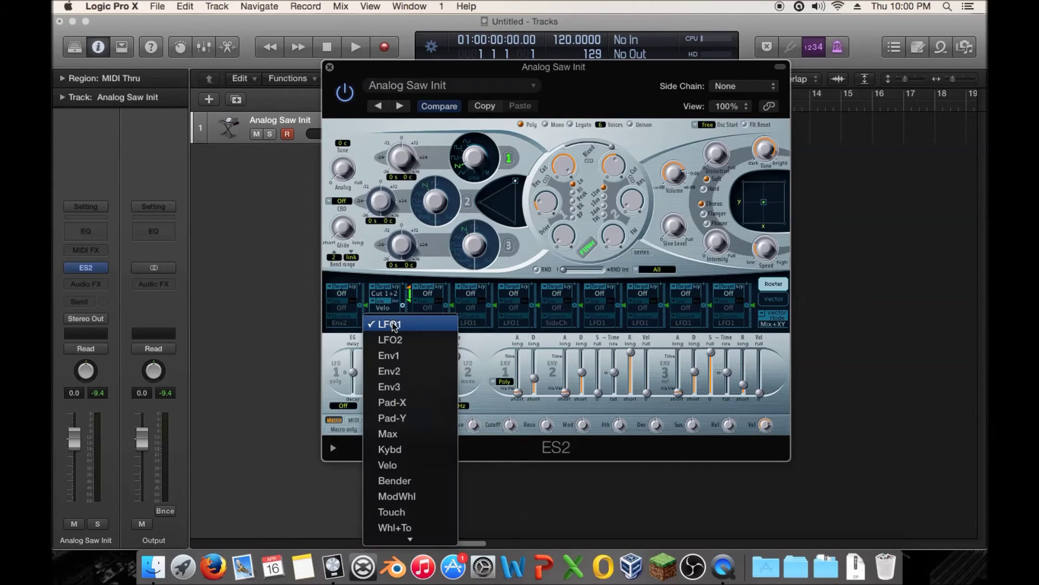
{"action": "left_click", "coordinate": [400, 376]}
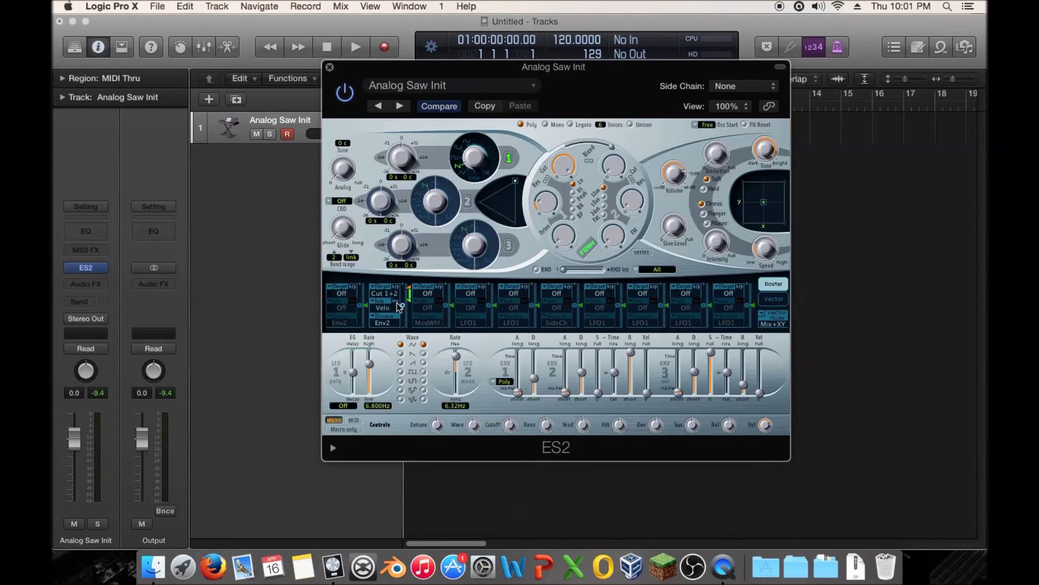
Raise router slot 2's intensity and open Filter 2 cutoff fully to 1.000
{"action": "left_click_drag", "start_coordinate": [410, 295], "coordinate": [413, 285]}
{"action": "left_click_drag", "start_coordinate": [613, 144], "coordinate": [610, 42]}
{"action": "left_click_drag", "start_coordinate": [410, 292], "coordinate": [411, 306]}
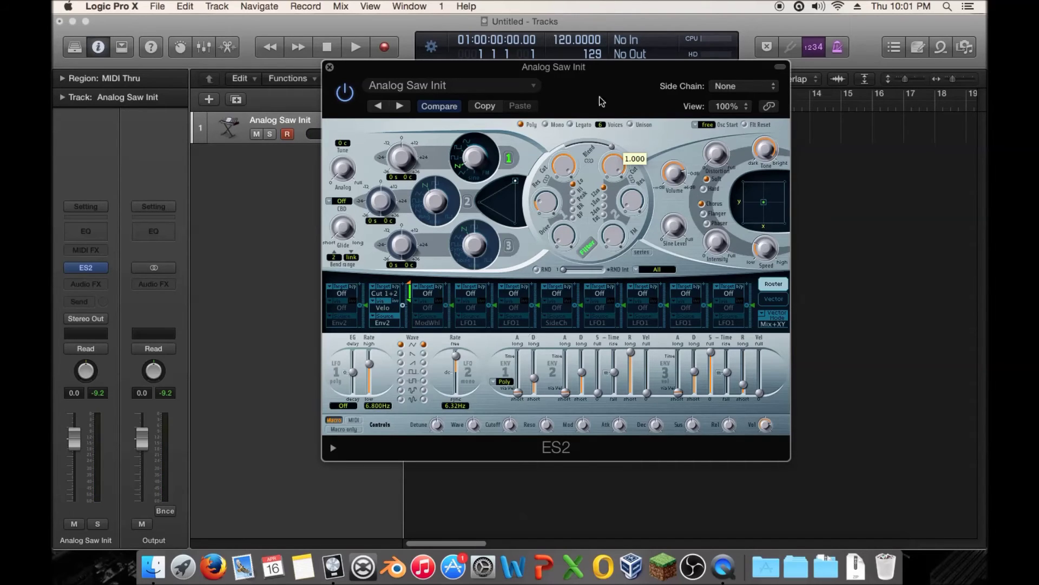
Retune Filter 2 cutoff near 0.486, slot 2's modulation amount, and Env2 attack and decay
{"action": "left_click_drag", "start_coordinate": [609, 169], "coordinate": [607, 206]}
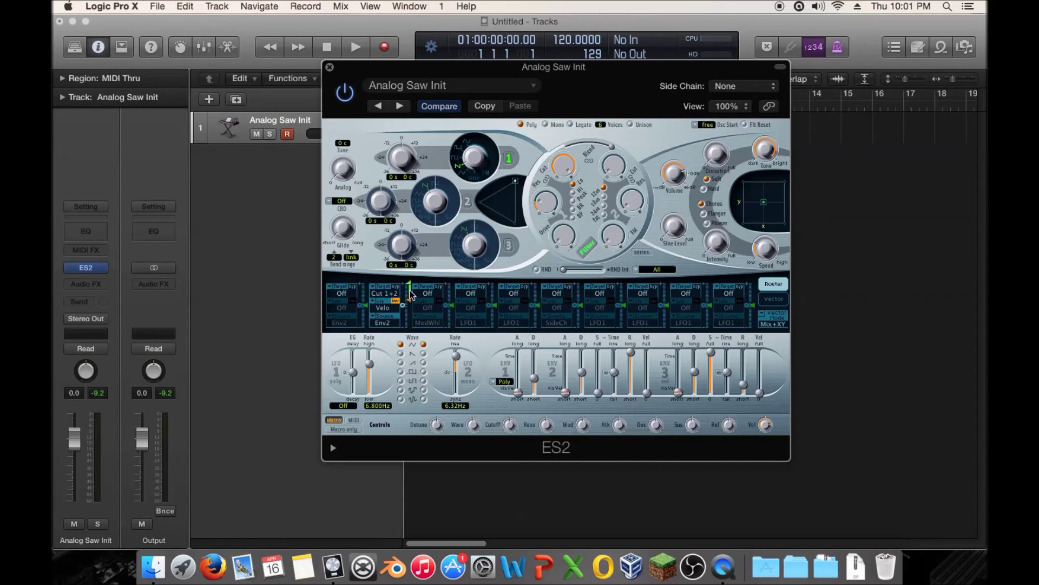
{"action": "left_click_drag", "start_coordinate": [408, 292], "coordinate": [410, 347]}
{"action": "left_click_drag", "start_coordinate": [412, 310], "coordinate": [409, 327]}
{"action": "left_click_drag", "start_coordinate": [616, 175], "coordinate": [616, 172]}
{"action": "left_click_drag", "start_coordinate": [409, 331], "coordinate": [411, 314]}
{"action": "mouse_move", "coordinate": [566, 399]}
{"action": "left_mouse_down"}
{"action": "mouse_move", "coordinate": [570, 373]}
{"action": "mouse_move", "coordinate": [583, 398]}
{"action": "left_mouse_up"}
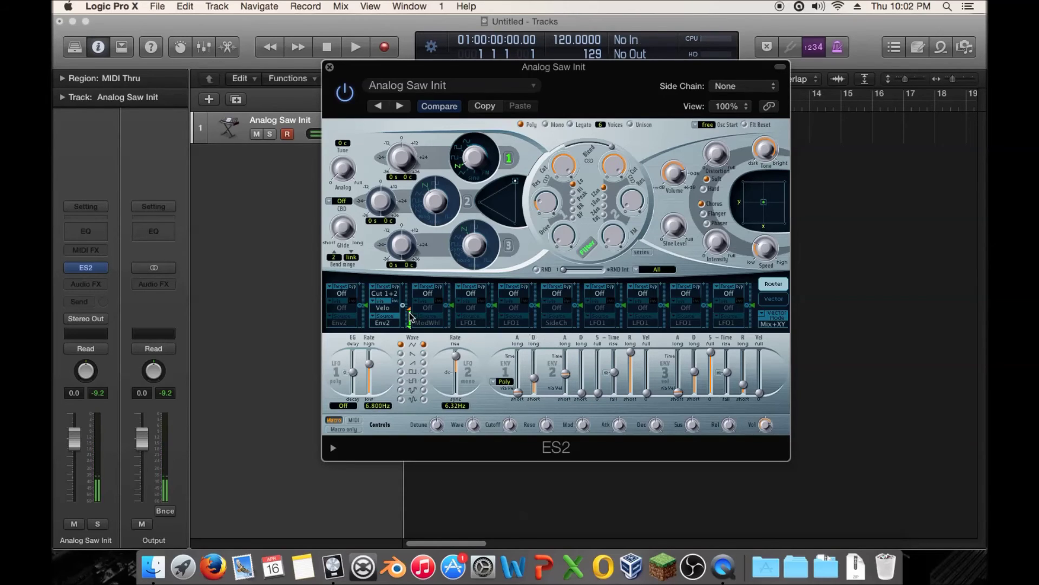
{"action": "left_click_drag", "start_coordinate": [410, 327], "coordinate": [410, 313]}
{"action": "mouse_move", "coordinate": [618, 169]}
{"action": "mouse_move", "coordinate": [575, 373]}
{"action": "left_mouse_down"}
{"action": "mouse_move", "coordinate": [567, 392]}
{"action": "mouse_move", "coordinate": [584, 374]}
{"action": "left_mouse_up"}
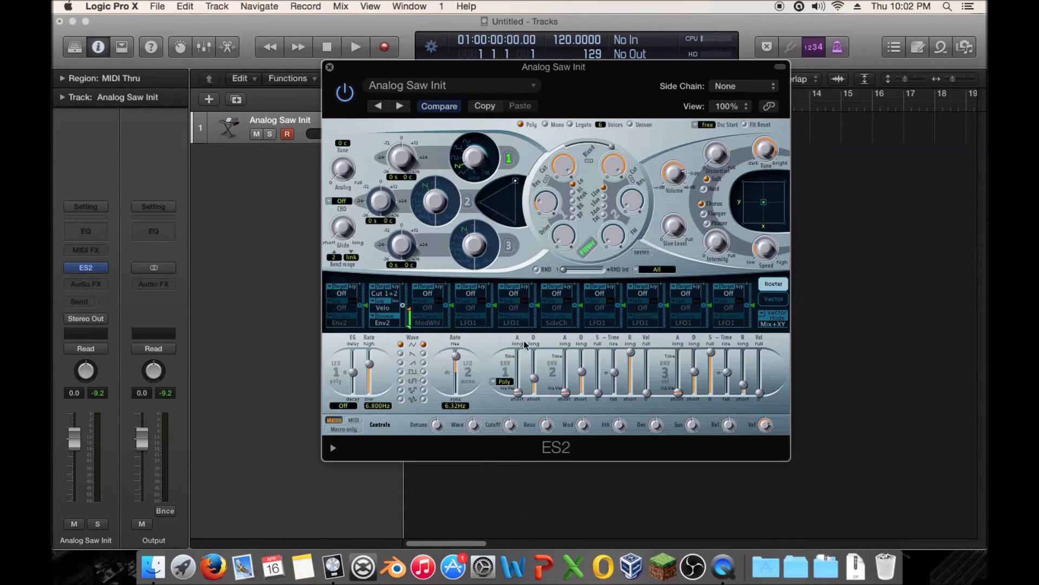
Add one new Software Instrument track
{"action": "left_click", "coordinate": [209, 99]}
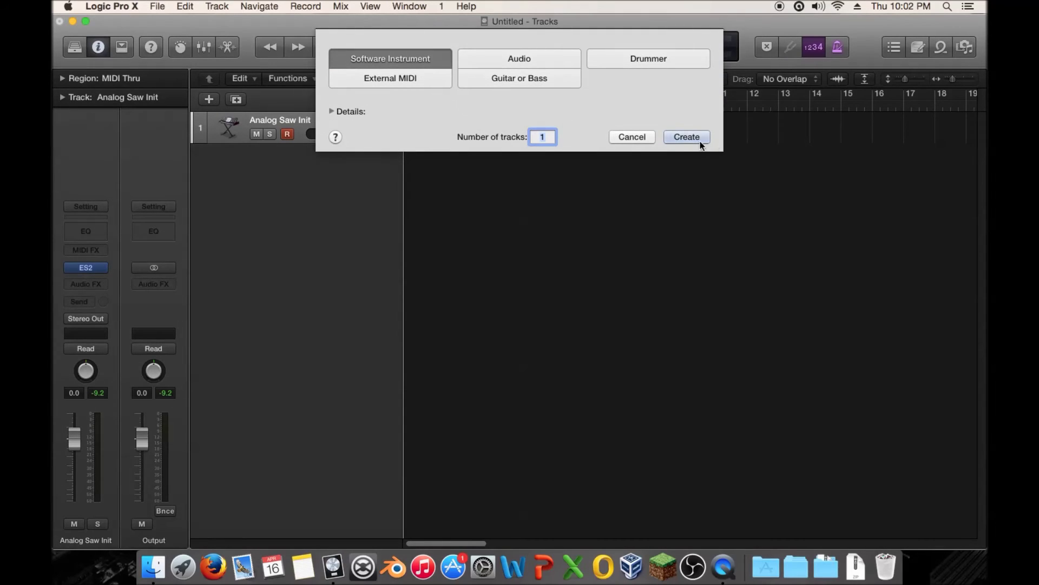
{"action": "key", "text": "Return"}
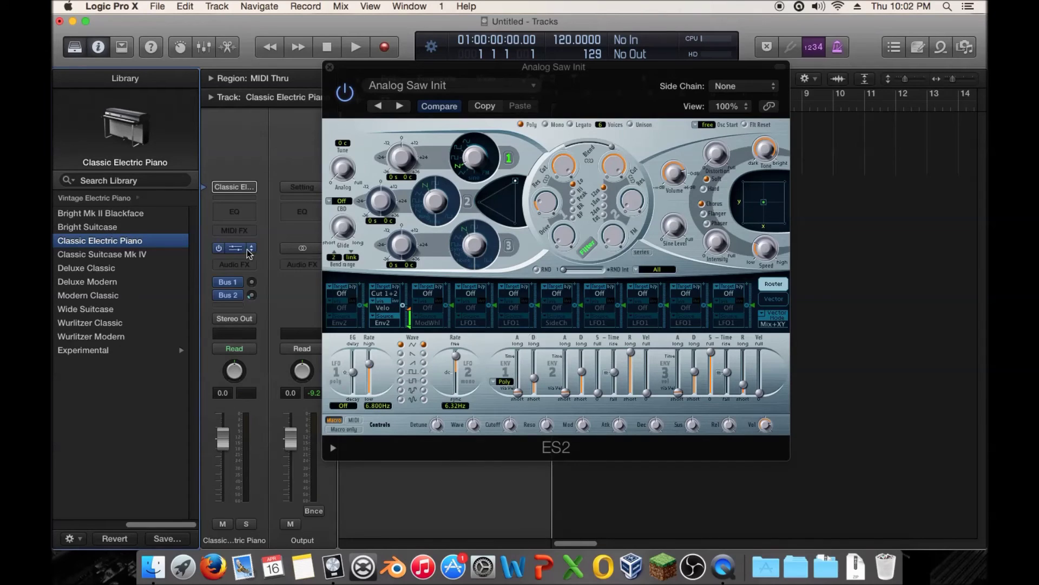
{"action": "left_click", "coordinate": [238, 249]}
Load Retro Synth Stereo on Inst 2 with amp envelope decay 400 ms and sustain 0.45
{"action": "mouse_move", "coordinate": [295, 381]}
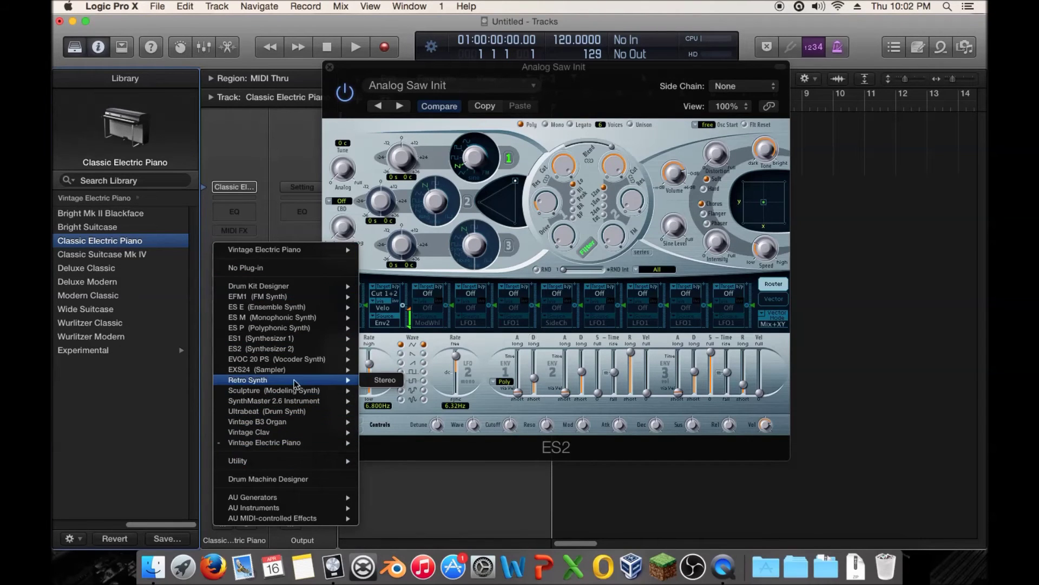
{"action": "left_click", "coordinate": [393, 382]}
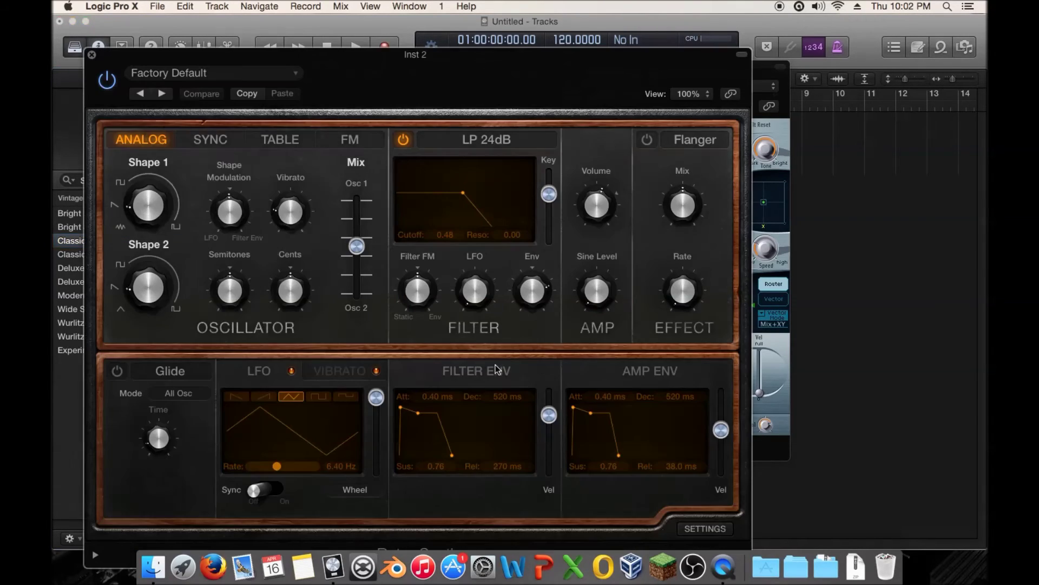
{"action": "mouse_move", "coordinate": [590, 413]}
{"action": "left_mouse_down"}
{"action": "mouse_move", "coordinate": [589, 427]}
{"action": "mouse_move", "coordinate": [584, 413]}
{"action": "left_mouse_up"}
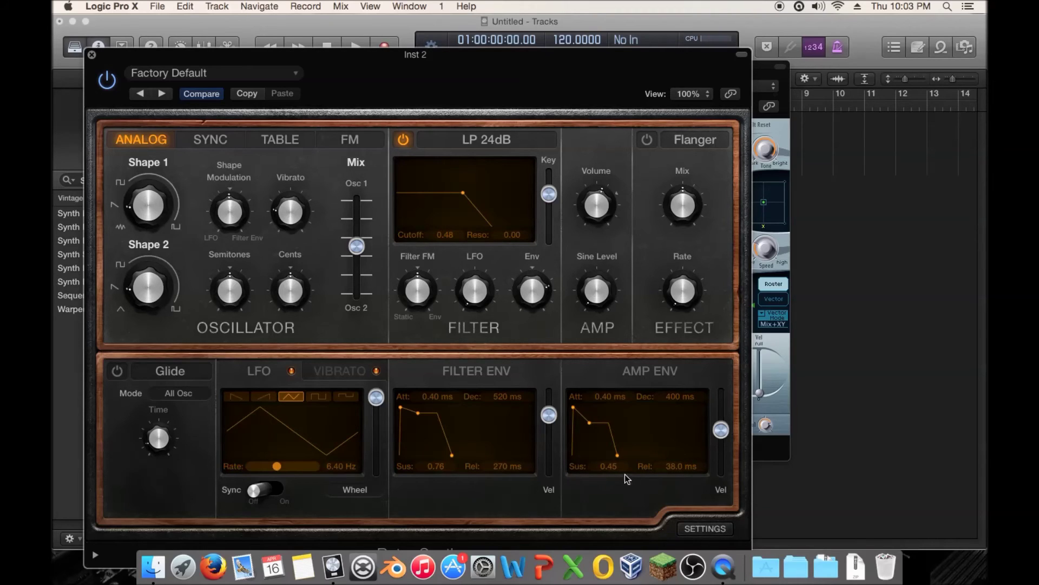
{"action": "left_click", "coordinate": [91, 54]}
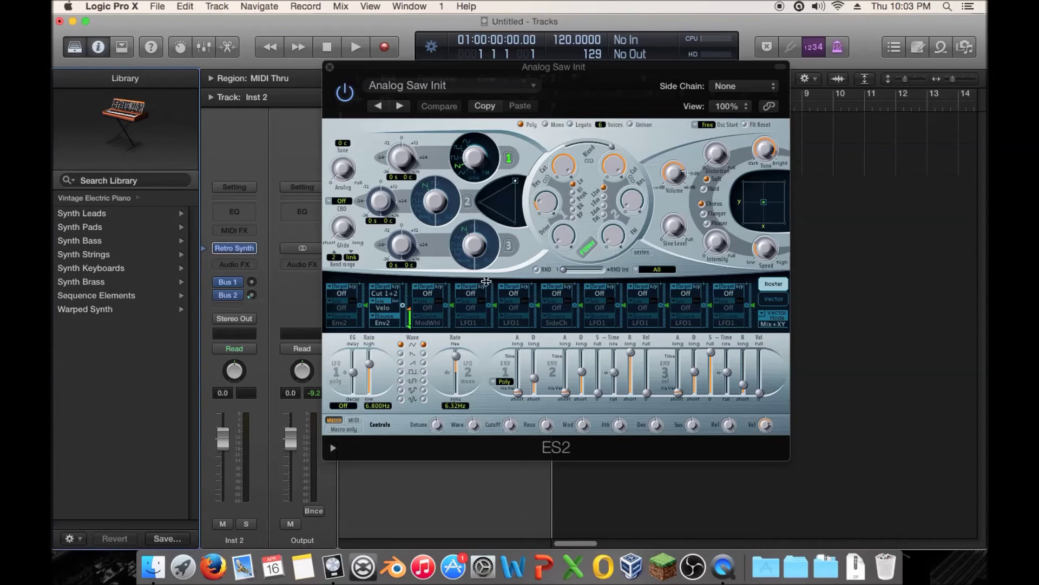
Back in ES2, raise slot 2's via amount and make LFO2 its source
{"action": "left_click", "coordinate": [523, 276]}
{"action": "left_click_drag", "start_coordinate": [410, 323], "coordinate": [412, 299]}
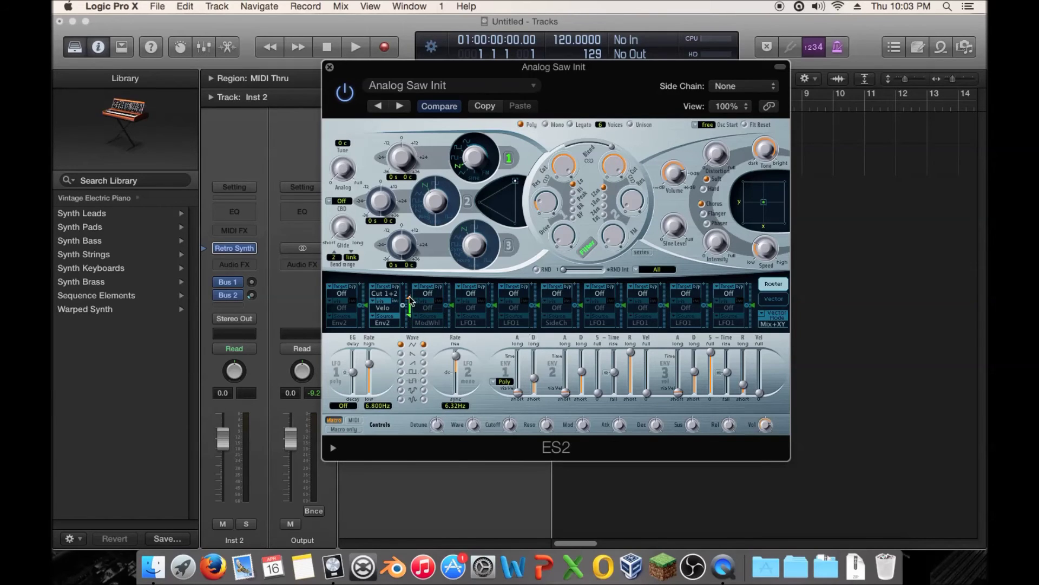
{"action": "left_click", "coordinate": [388, 325]}
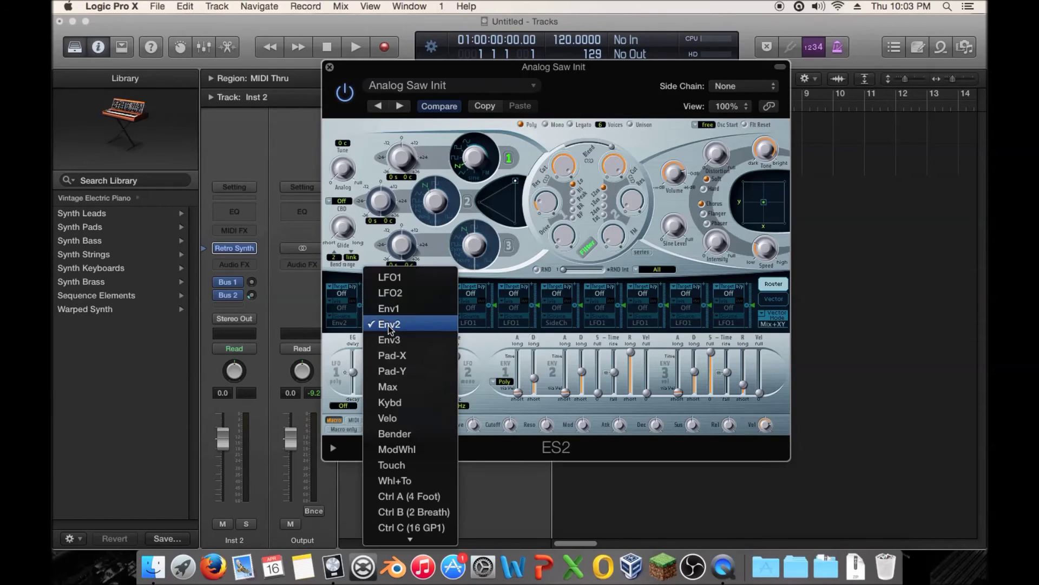
{"action": "left_click", "coordinate": [431, 293]}
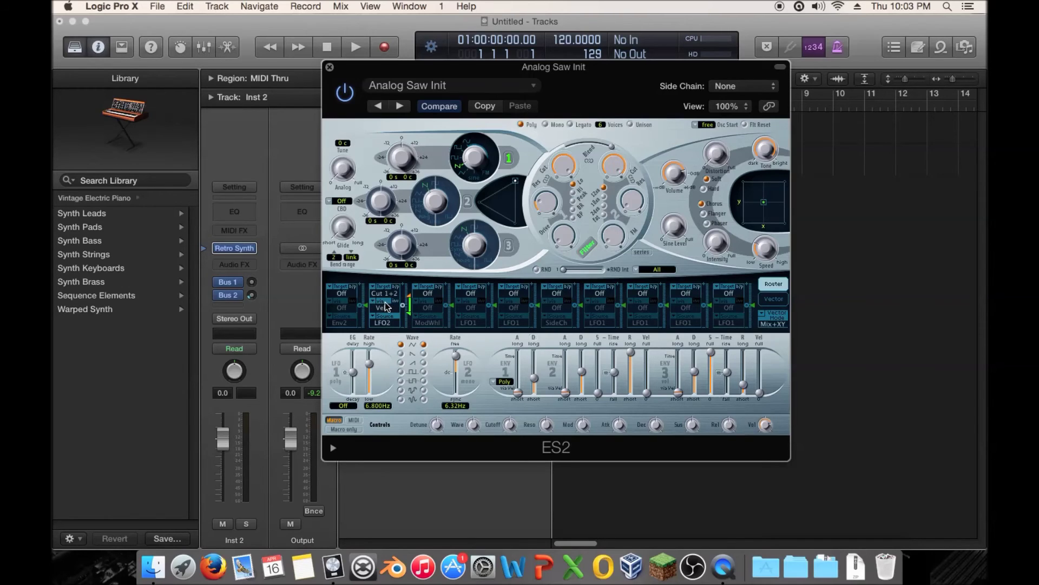
Demonstrate slot 2's amount, inv and bypass toggles, ending with intensity removed
{"action": "left_click_drag", "start_coordinate": [410, 306], "coordinate": [409, 330]}
{"action": "left_click", "coordinate": [397, 301]}
{"action": "left_click_drag", "start_coordinate": [410, 331], "coordinate": [412, 314]}
{"action": "left_click", "coordinate": [396, 301]}
{"action": "left_click", "coordinate": [395, 287]}
{"action": "left_click", "coordinate": [395, 287]}
{"action": "left_click_drag", "start_coordinate": [398, 303], "coordinate": [404, 309]}
Browse the SideCh slot's target list without changing the target
{"action": "left_click", "coordinate": [564, 294]}
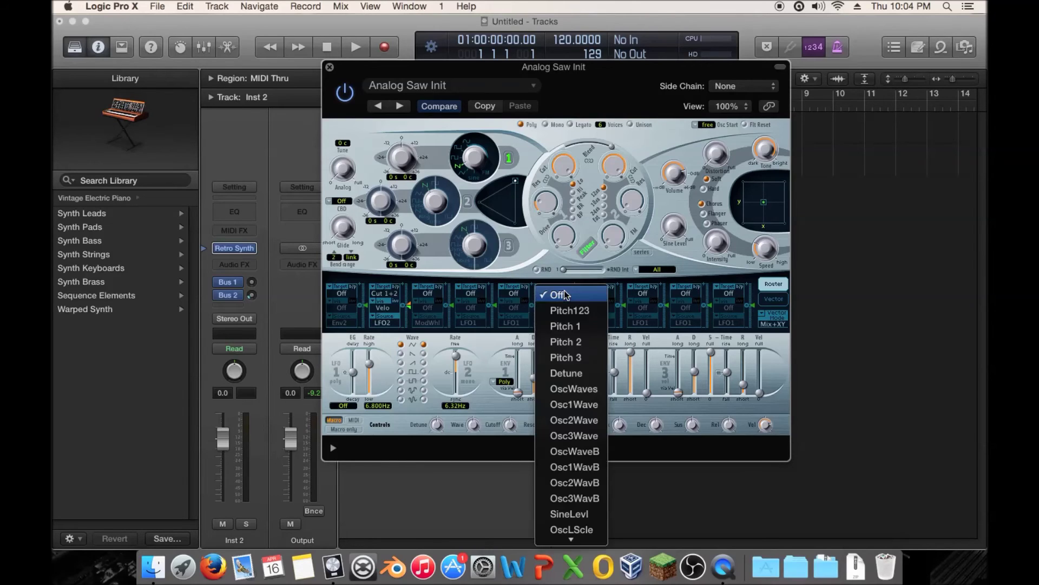
{"action": "scroll", "coordinate": [582, 390], "scroll_direction": "down", "scroll_amount": 5}
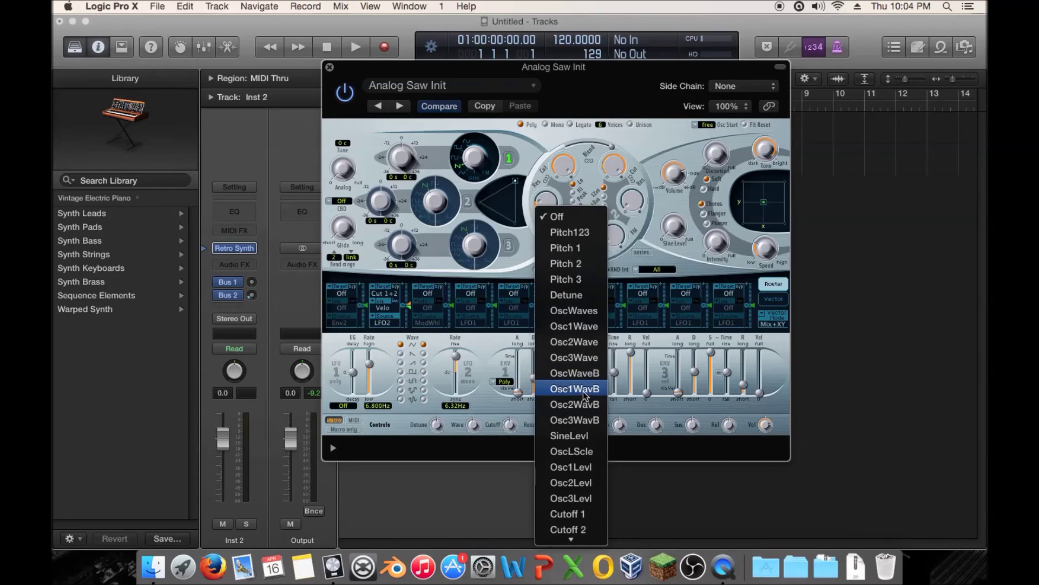
{"action": "scroll", "coordinate": [585, 393], "scroll_direction": "down", "scroll_amount": 5}
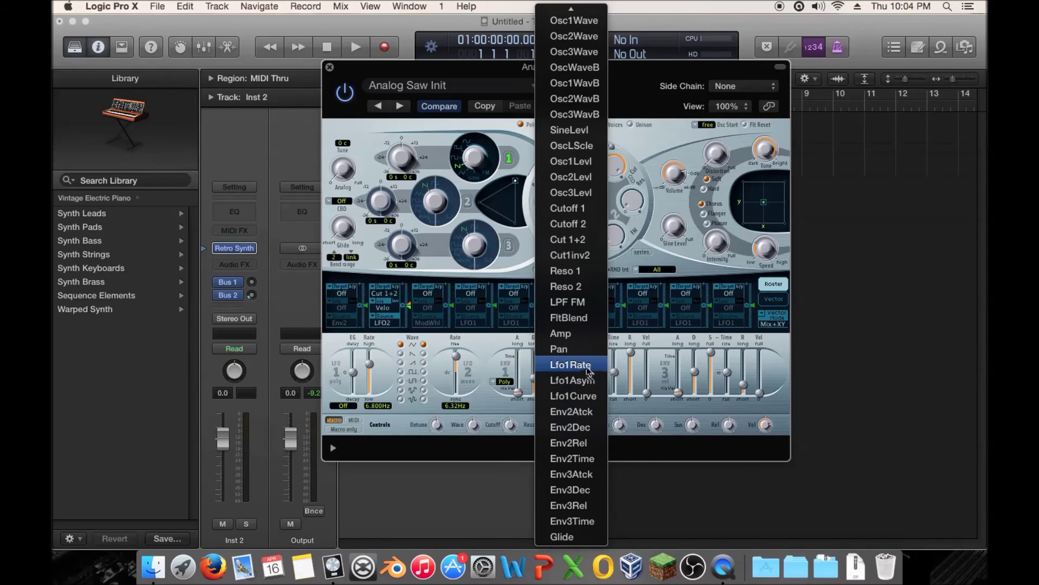
{"action": "left_click", "coordinate": [623, 279]}
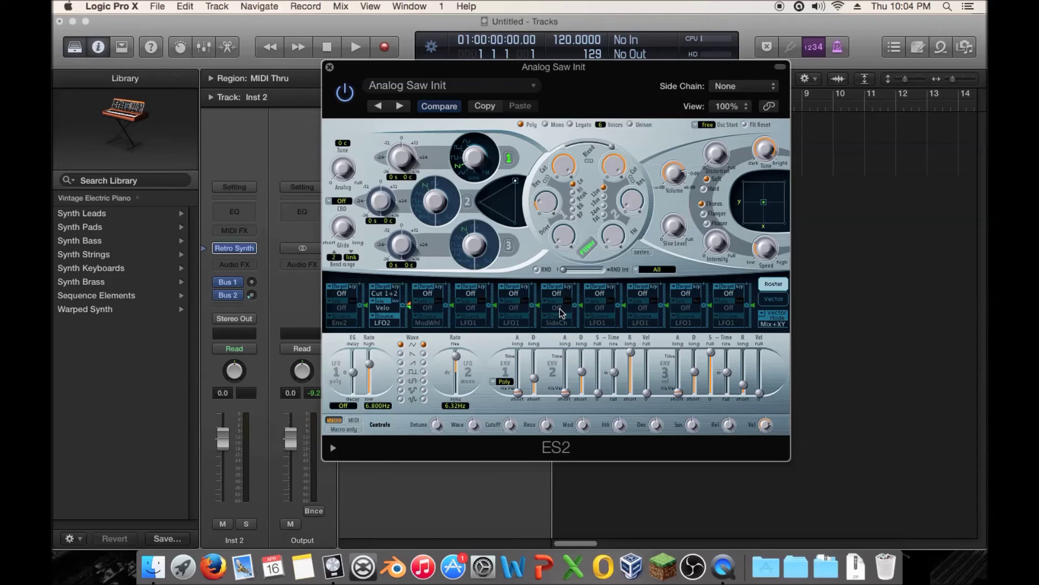
Set the second router slot's source to LFO1 with via Off
{"action": "left_click", "coordinate": [387, 309]}
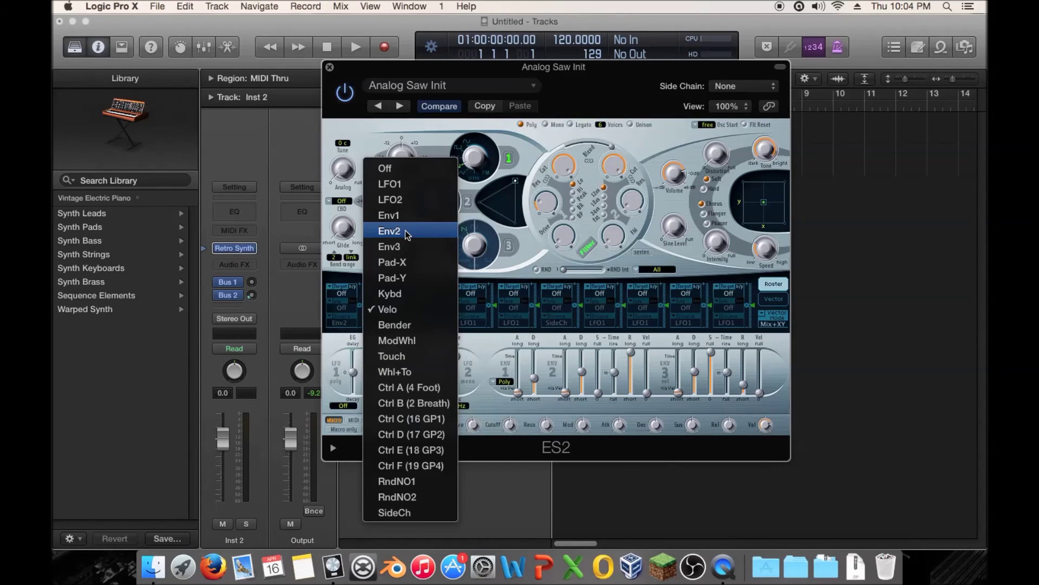
{"action": "left_click", "coordinate": [520, 239]}
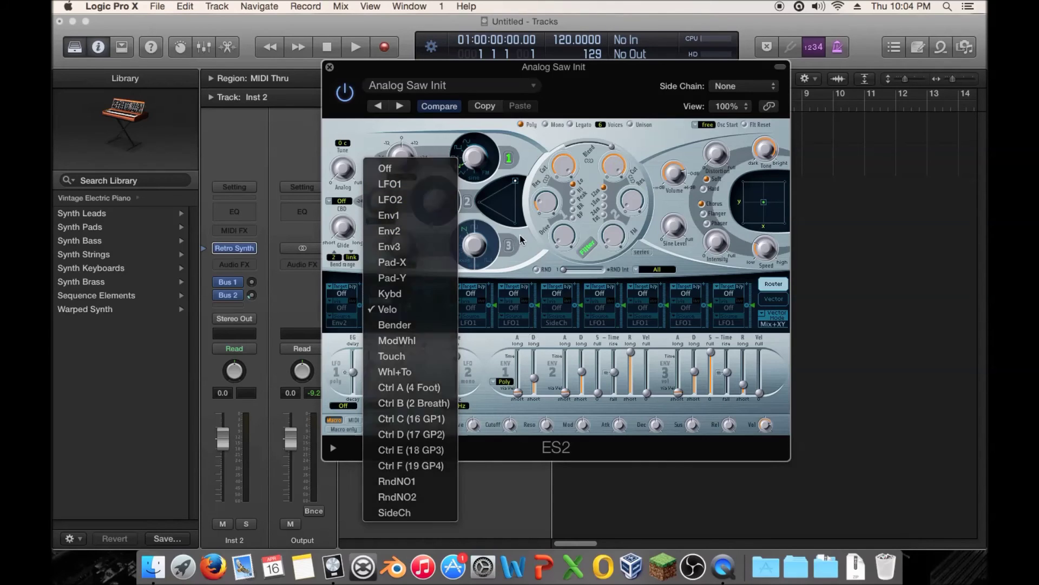
{"action": "left_click", "coordinate": [387, 312]}
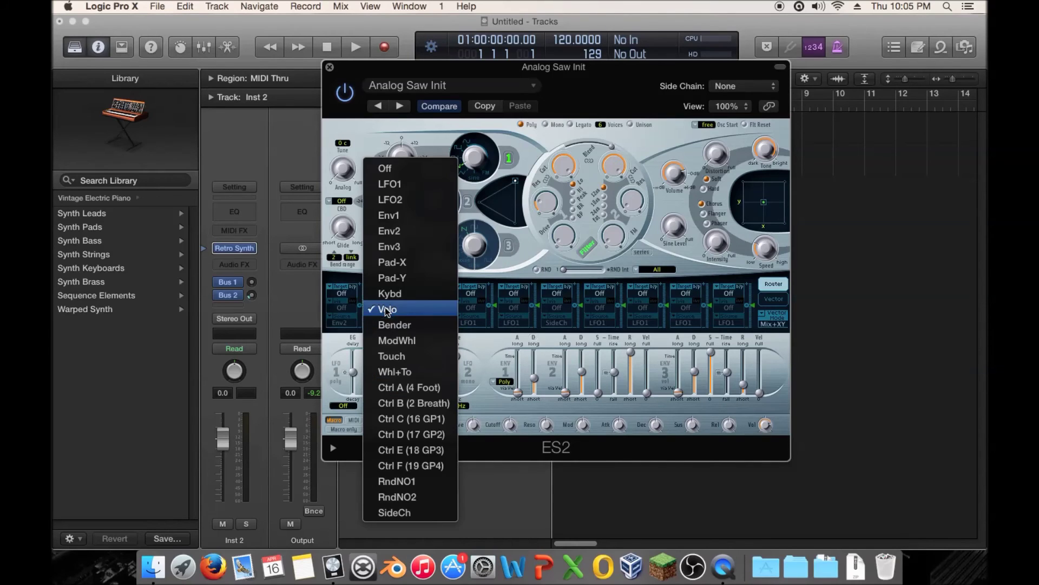
{"action": "left_click", "coordinate": [401, 199]}
{"action": "left_click", "coordinate": [390, 322]}
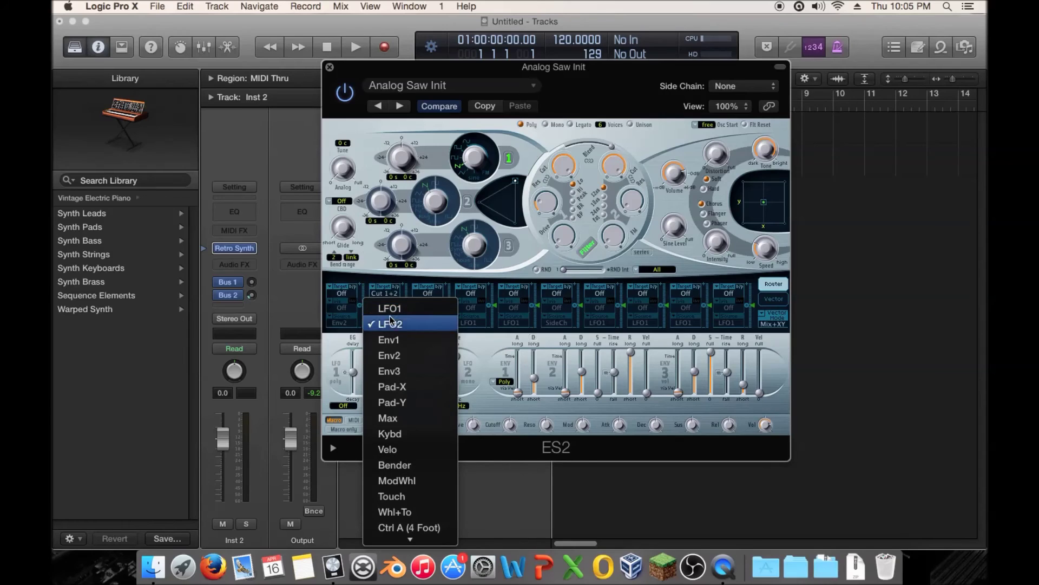
{"action": "left_click", "coordinate": [408, 356]}
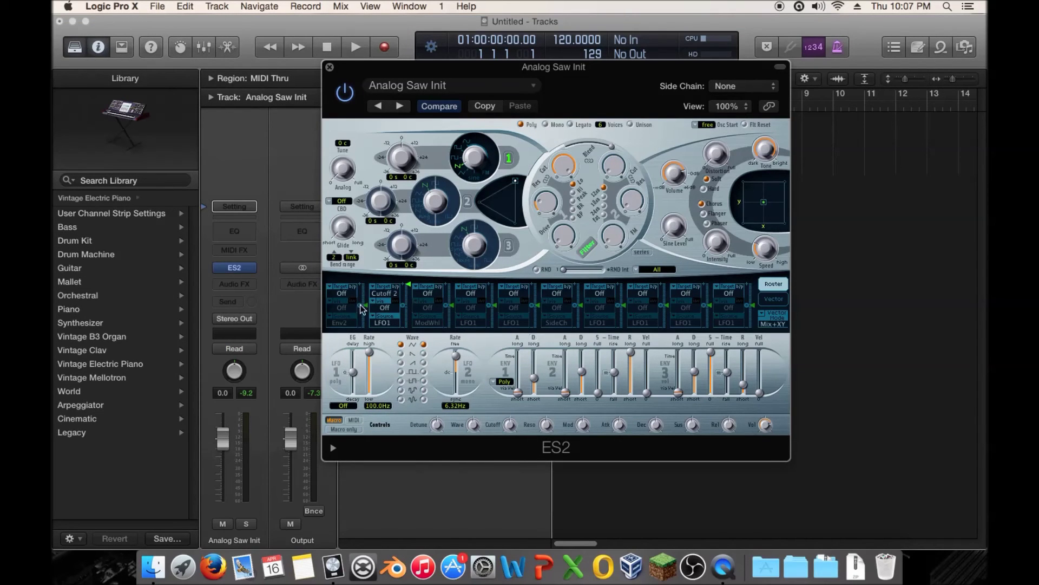
{"action": "left_click_drag", "start_coordinate": [385, 71], "coordinate": [366, 92]}
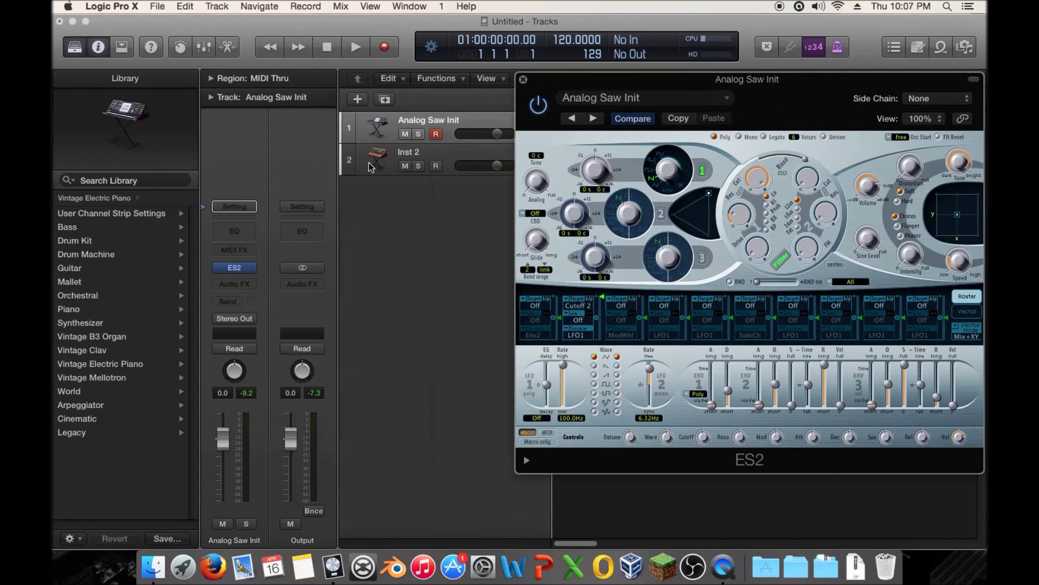
{"action": "left_click", "coordinate": [370, 167]}
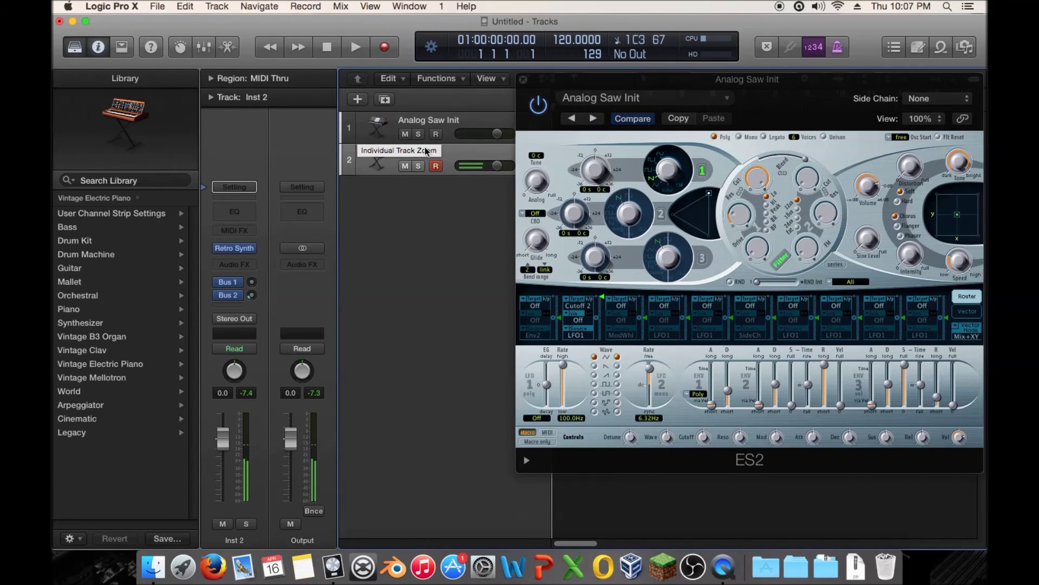
{"action": "left_click", "coordinate": [433, 127]}
{"action": "left_click_drag", "start_coordinate": [670, 84], "coordinate": [488, 68]}
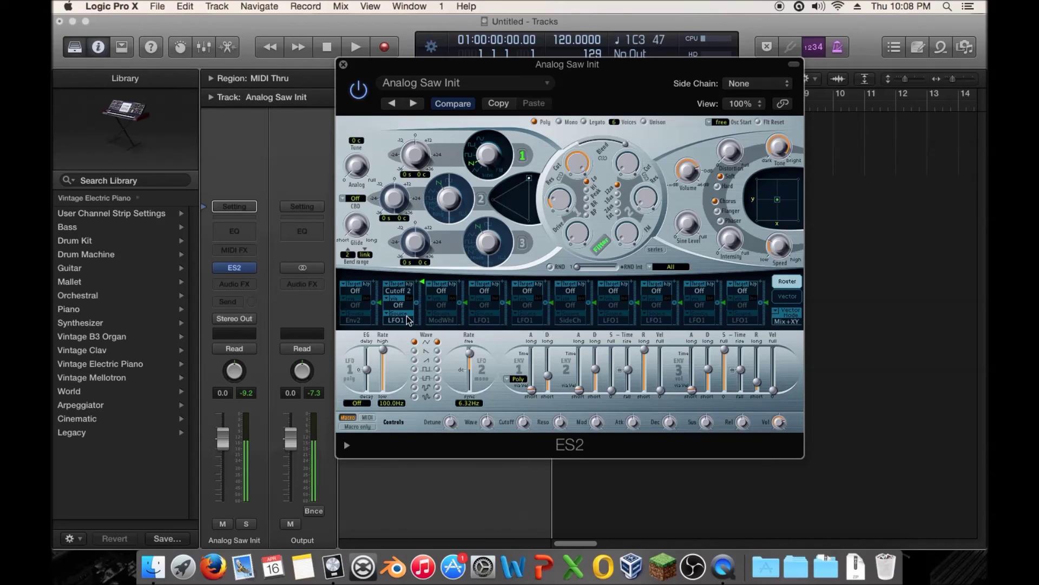
Lower LFO1 rate to 15.00Hz; set slot 2 via LFO1, source Env2, via amount 0.65
{"action": "left_click_drag", "start_coordinate": [383, 349], "coordinate": [384, 355]}
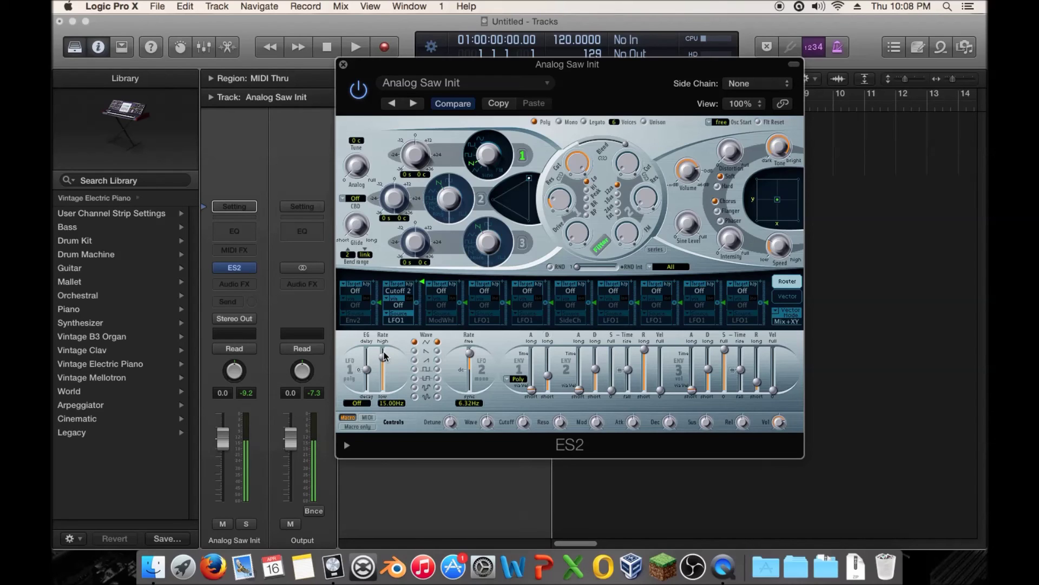
{"action": "left_click", "coordinate": [399, 306]}
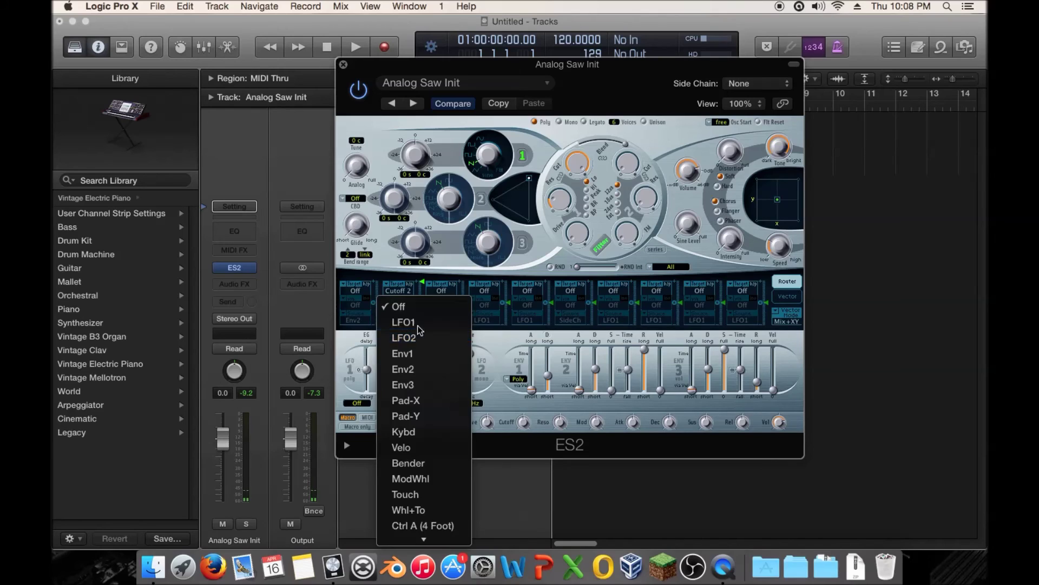
{"action": "left_click", "coordinate": [416, 324]}
{"action": "left_click", "coordinate": [401, 320]}
{"action": "left_click", "coordinate": [429, 365]}
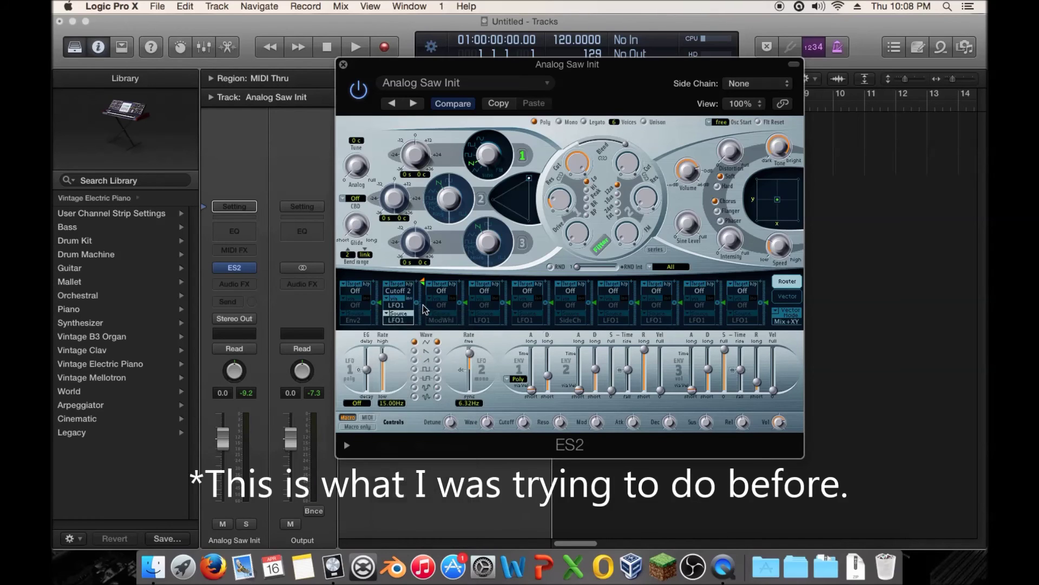
{"action": "mouse_move", "coordinate": [422, 287]}
{"action": "left_mouse_down"}
{"action": "mouse_move", "coordinate": [425, 305]}
{"action": "mouse_move", "coordinate": [426, 274]}
{"action": "mouse_move", "coordinate": [425, 298]}
{"action": "left_mouse_up"}
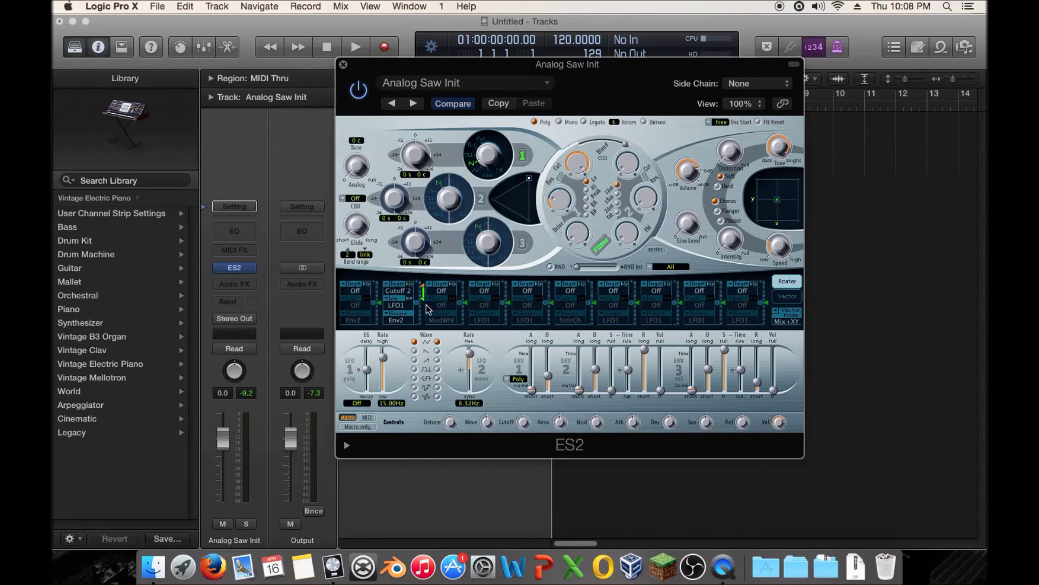
Audition C3 twice and slow LFO1's rate to 3.100Hz
{"action": "key", "text": "a"}
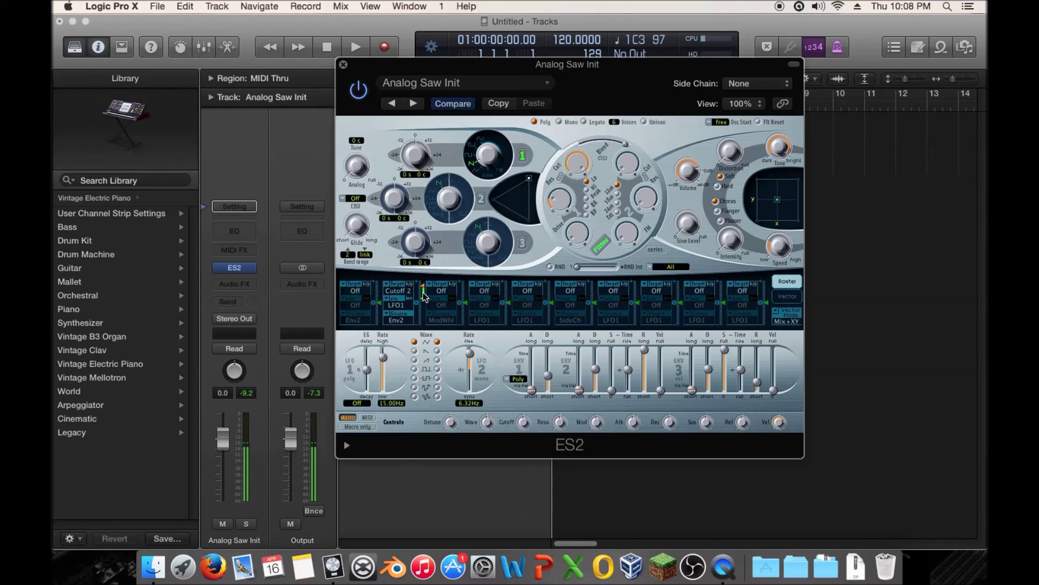
{"action": "key", "text": "a"}
{"action": "key", "text": "a"}
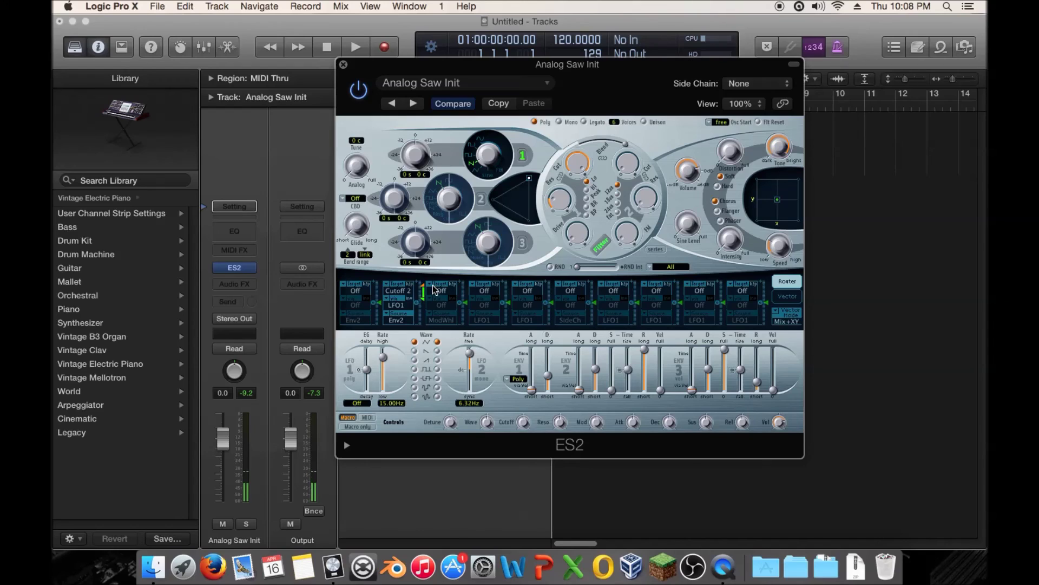
{"action": "mouse_move", "coordinate": [385, 353]}
{"action": "left_mouse_down"}
{"action": "mouse_move", "coordinate": [383, 365]}
{"action": "mouse_move", "coordinate": [385, 353]}
{"action": "left_mouse_up"}
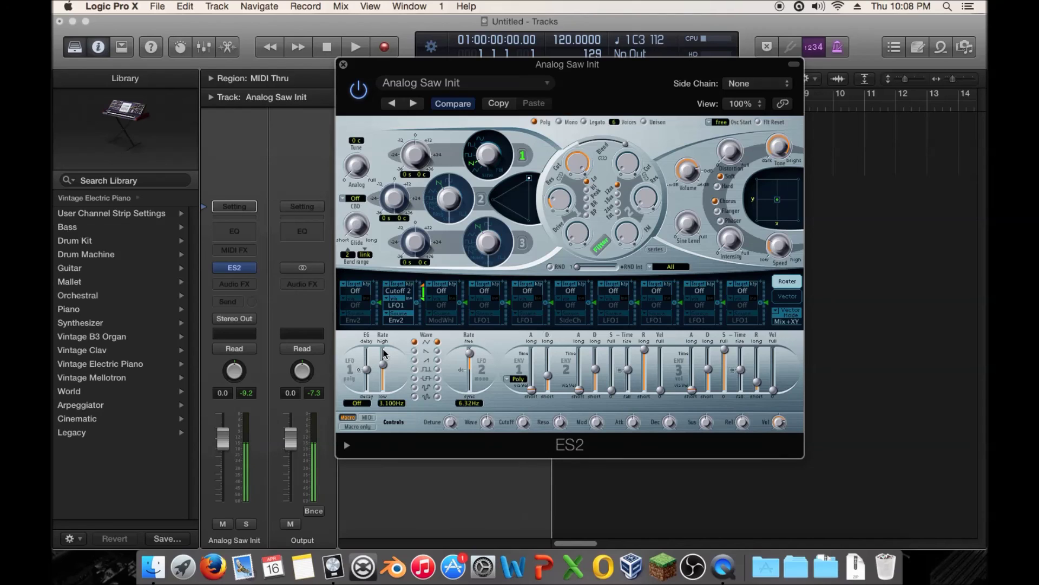
Shorten Env2's decay to about 130ms and tweak a router slot's modulation intensity
{"action": "left_click_drag", "start_coordinate": [596, 369], "coordinate": [596, 363]}
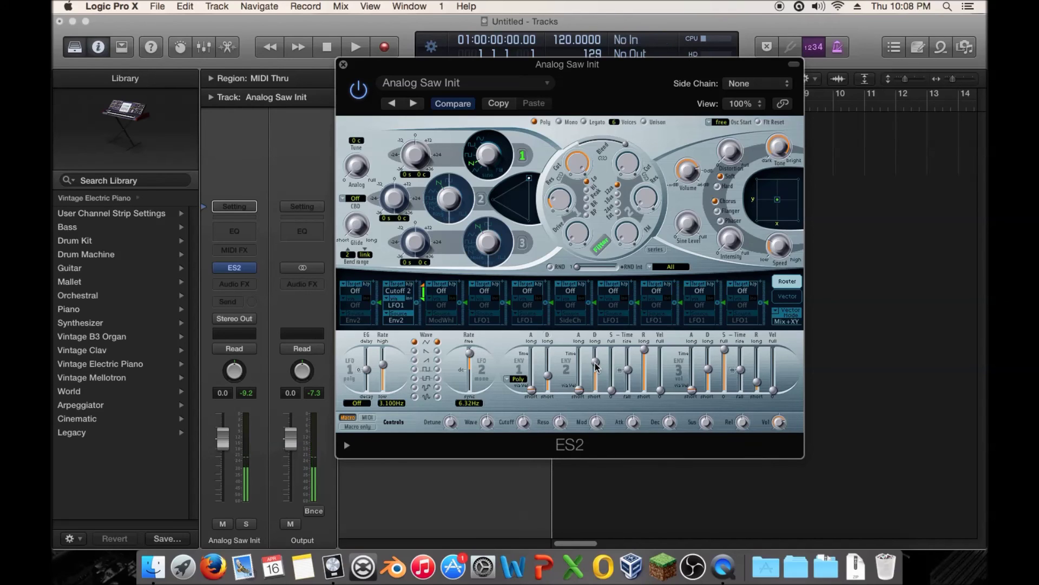
{"action": "left_click_drag", "start_coordinate": [429, 305], "coordinate": [423, 301]}
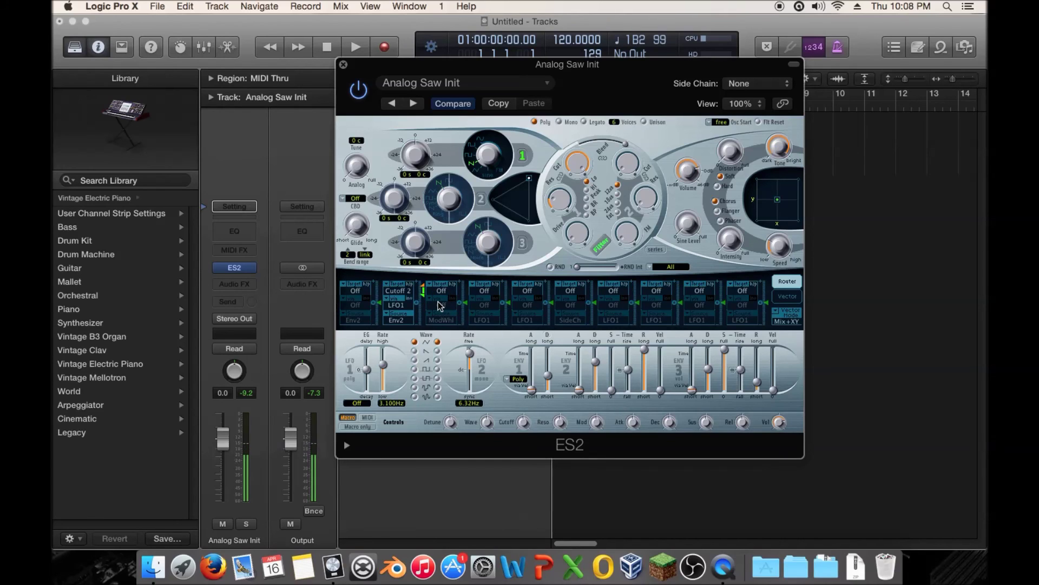
{"action": "left_click_drag", "start_coordinate": [595, 362], "coordinate": [599, 375]}
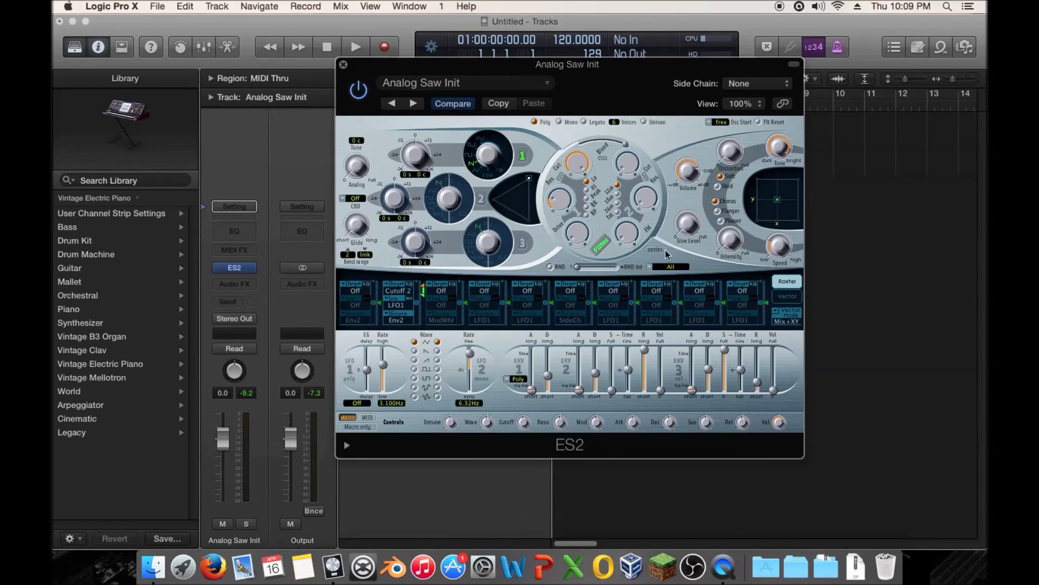
Leave router slot 4's target Off, change LFO2's waveform, and set its rate to 3.55 Hz
{"action": "left_click", "coordinate": [485, 292]}
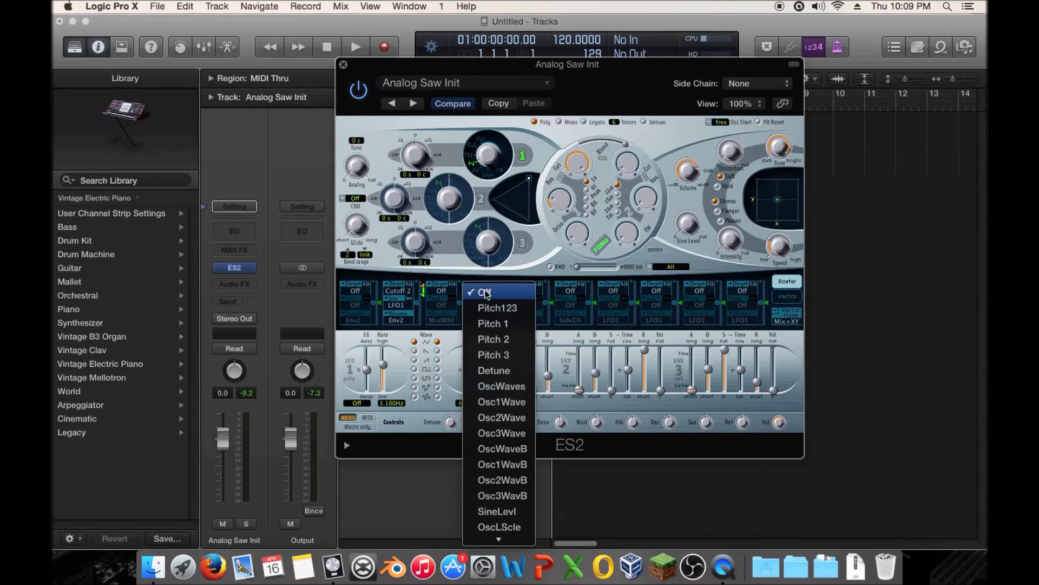
{"action": "left_click", "coordinate": [548, 272]}
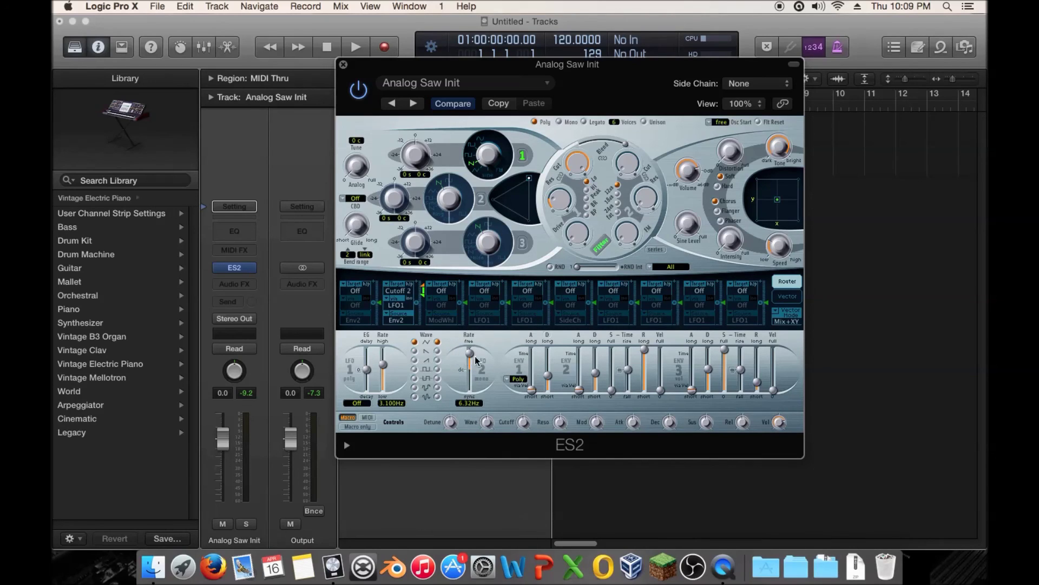
{"action": "left_click_drag", "start_coordinate": [469, 353], "coordinate": [472, 385]}
{"action": "left_click", "coordinate": [437, 341]}
{"action": "mouse_move", "coordinate": [468, 372]}
{"action": "left_mouse_down"}
{"action": "mouse_move", "coordinate": [466, 343]}
{"action": "mouse_move", "coordinate": [473, 355]}
{"action": "left_mouse_up"}
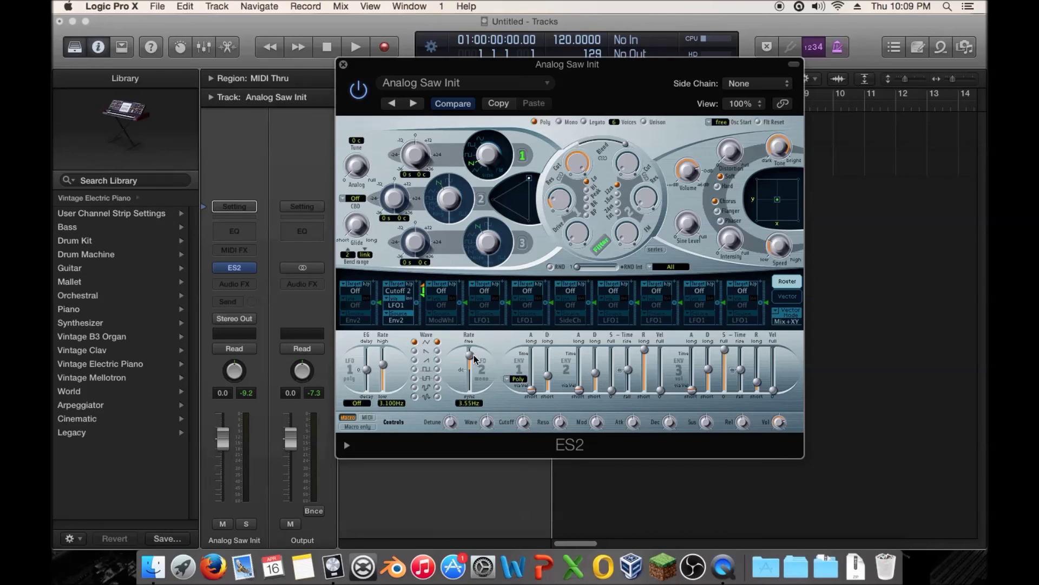